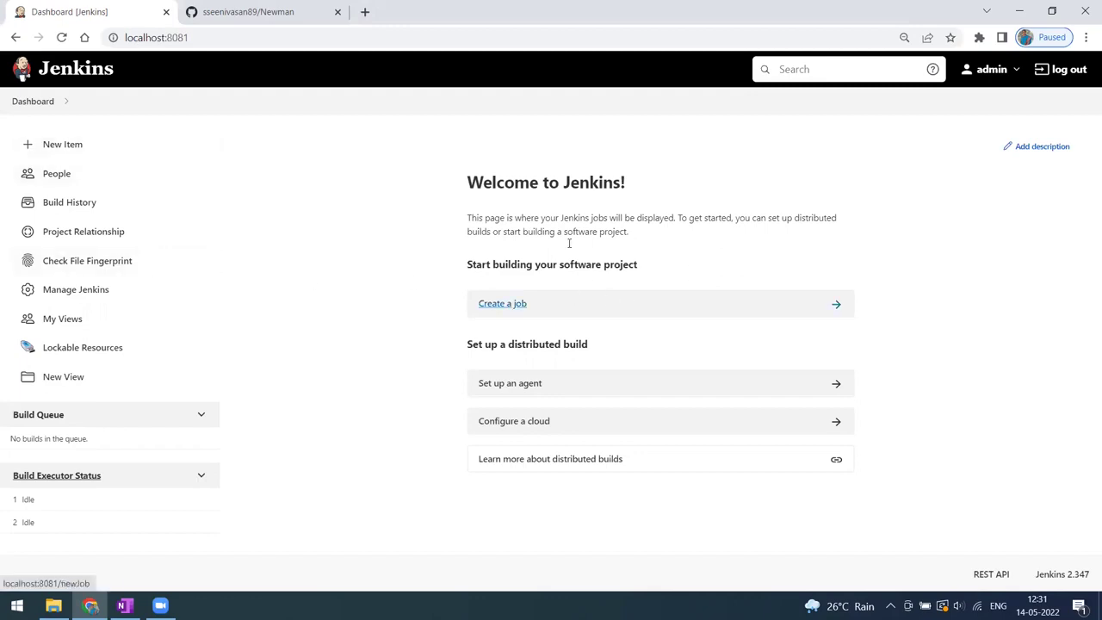
{"action": "left_click", "coordinate": [290, 12]}
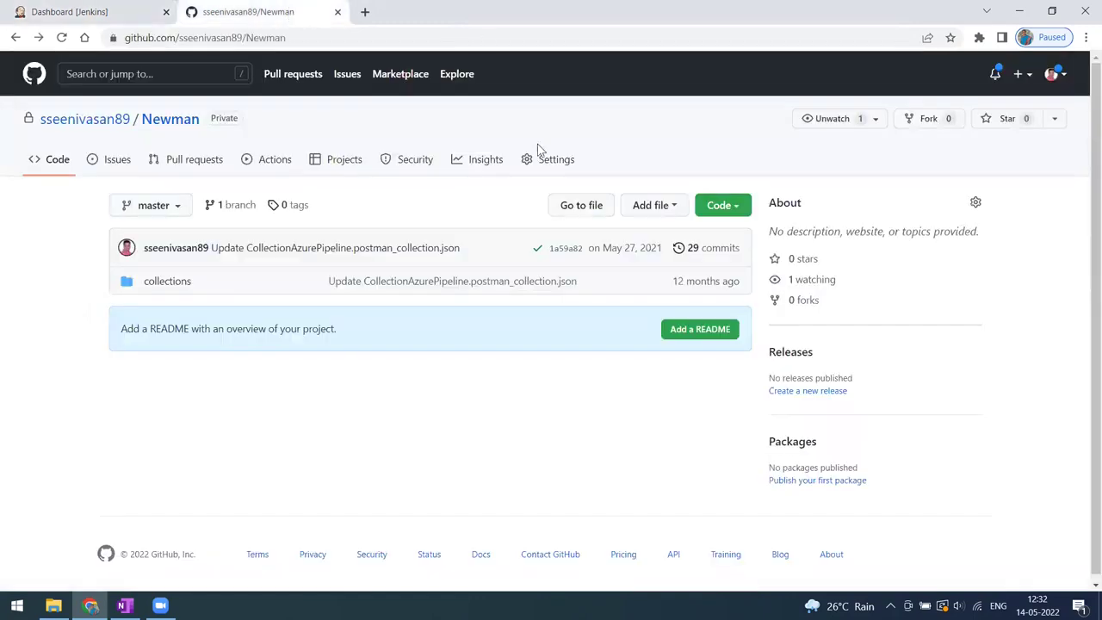
{"action": "left_click", "coordinate": [82, 18]}
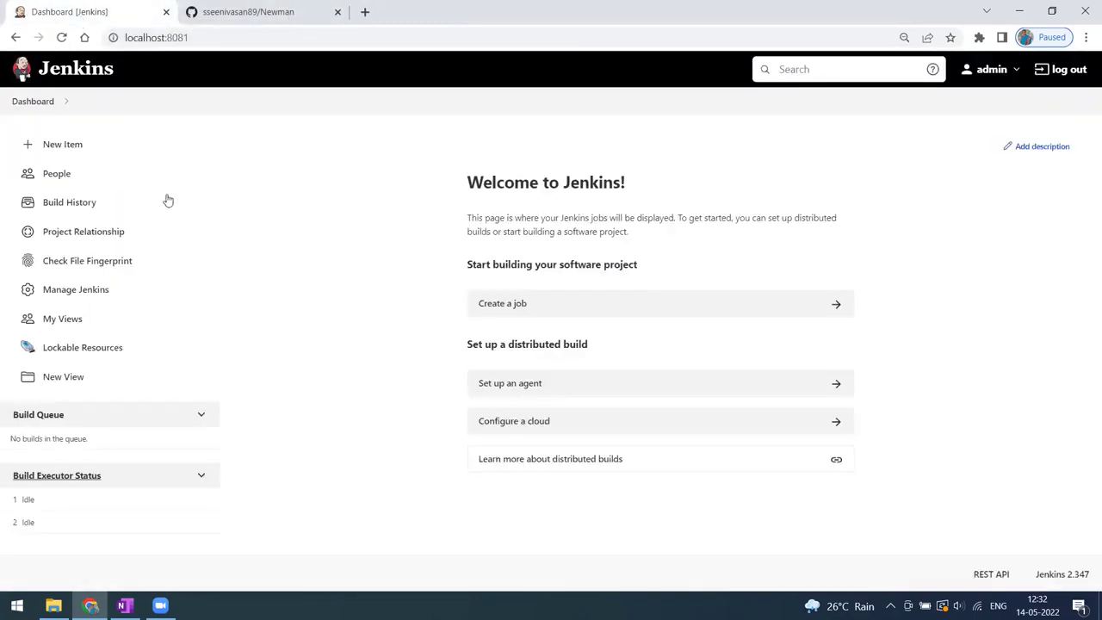
Step: Create a new Freestyle project item named Sample_Test_Project
{"action": "left_click", "coordinate": [66, 152]}
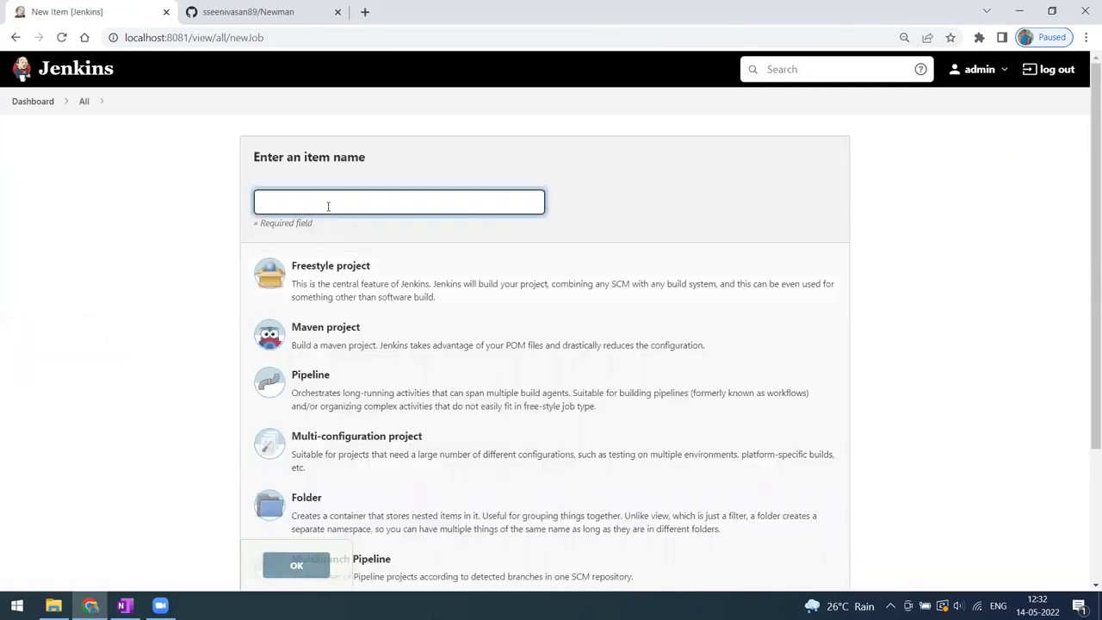
{"action": "left_click", "coordinate": [327, 207]}
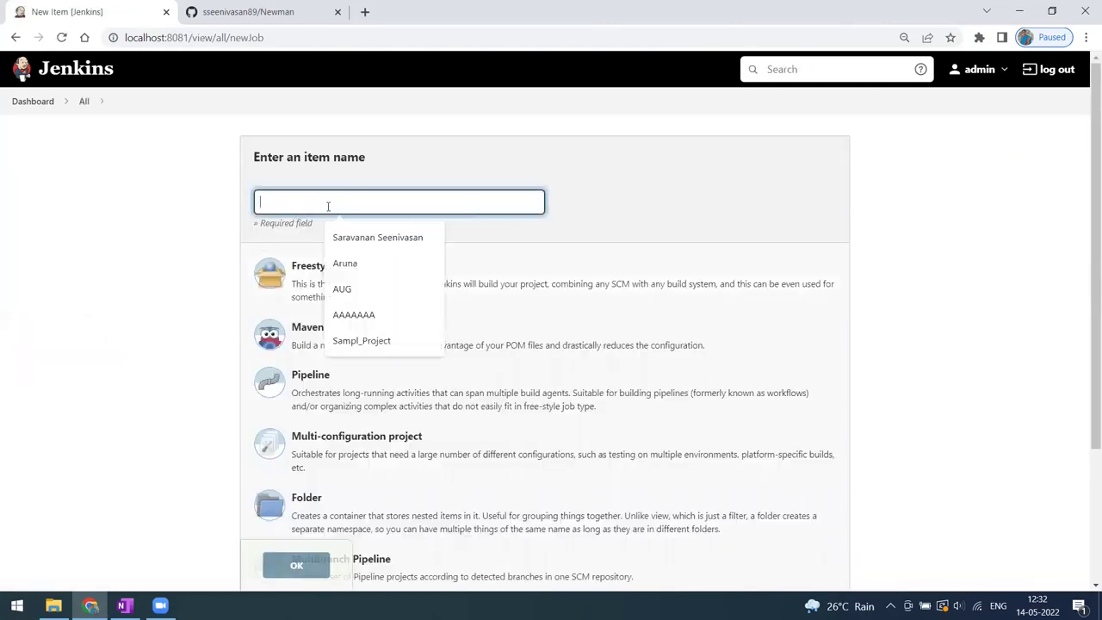
{"action": "left_click", "coordinate": [500, 172]}
{"action": "left_click", "coordinate": [370, 208]}
{"action": "type", "text": "Samp"}
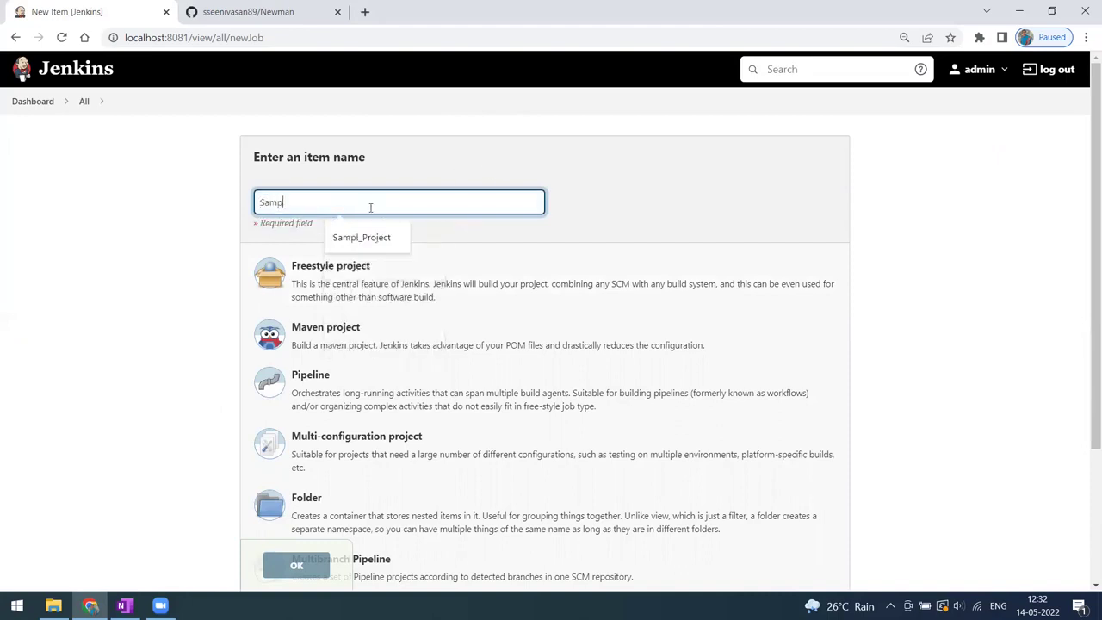
{"action": "type", "text": "le_Test"}
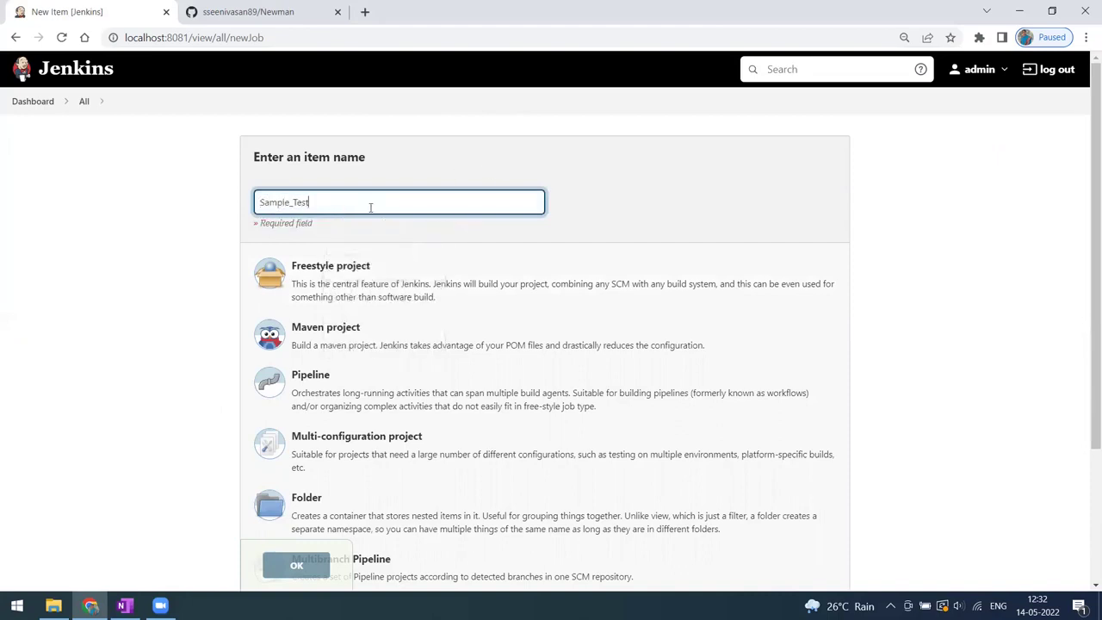
{"action": "type", "text": "+P"}
{"action": "key", "text": "BackSpace"}
{"action": "type", "text": "_Project"}
{"action": "left_click", "coordinate": [372, 277]}
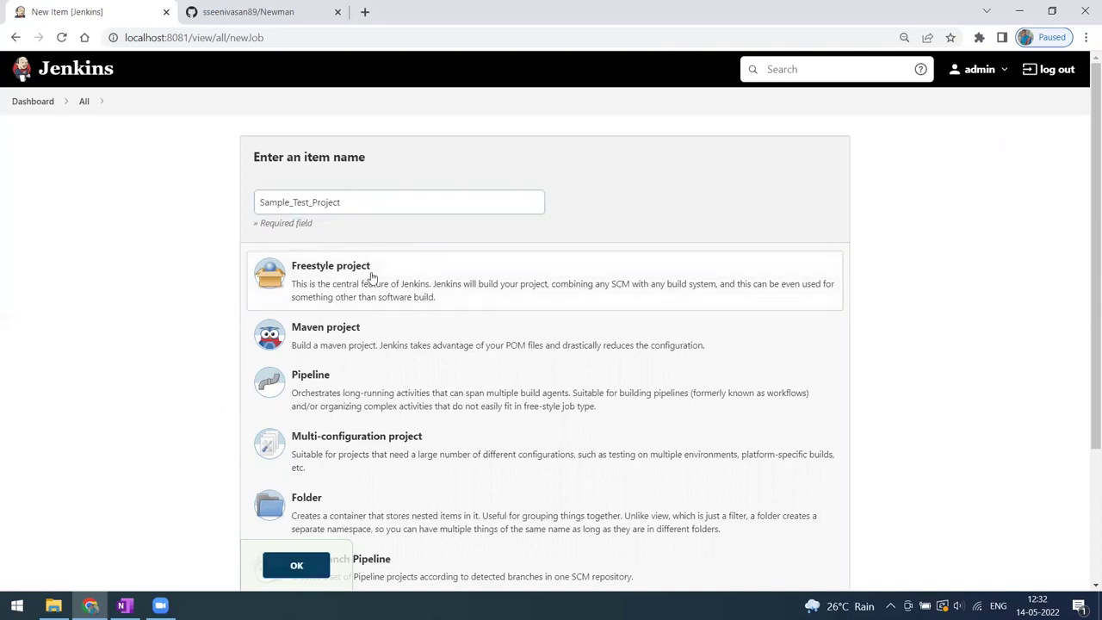
{"action": "left_click", "coordinate": [307, 571]}
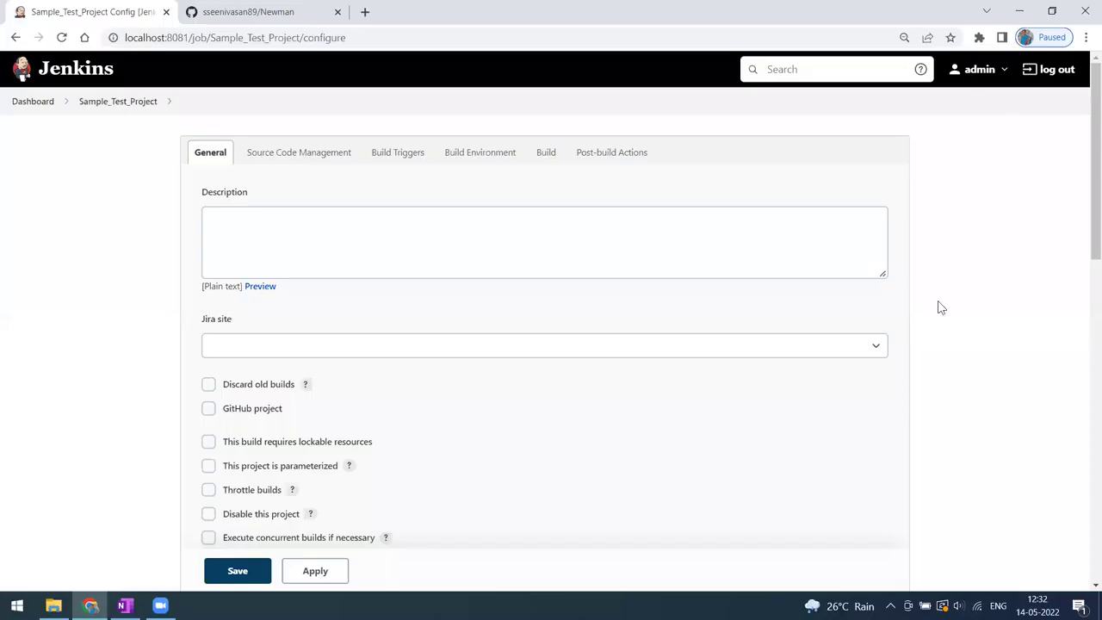
Step: Select Git as the source code management for Sample_Test_Project
{"action": "scroll", "coordinate": [319, 368], "scroll_direction": "down", "scroll_amount": 1}
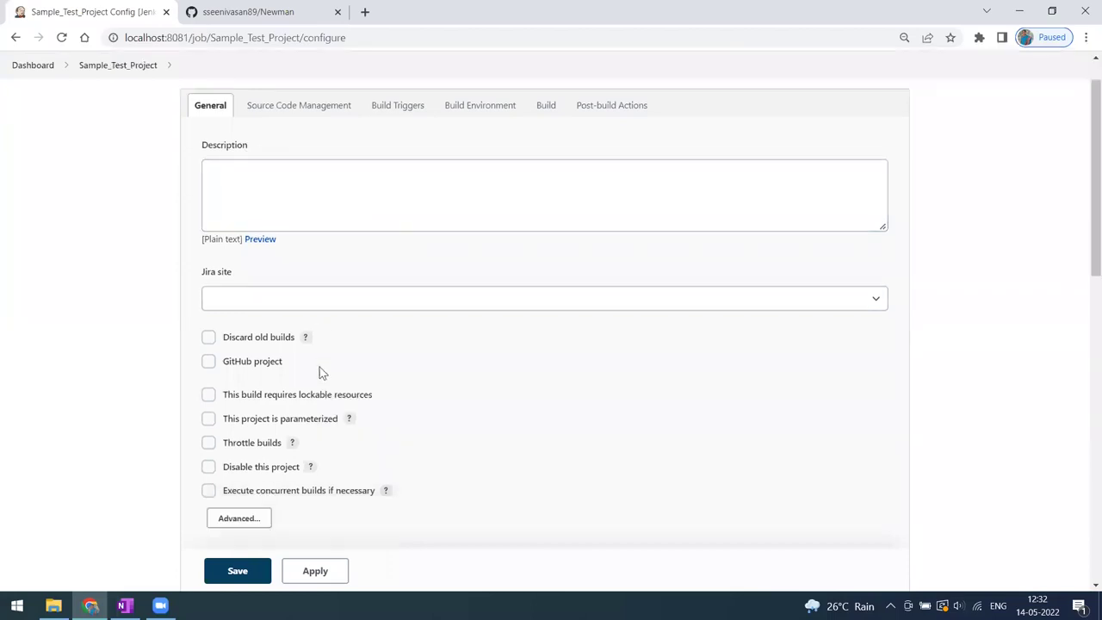
{"action": "scroll", "coordinate": [320, 367], "scroll_direction": "down", "scroll_amount": 2}
{"action": "scroll", "coordinate": [285, 270], "scroll_direction": "up", "scroll_amount": 3}
{"action": "scroll", "coordinate": [307, 320], "scroll_direction": "down", "scroll_amount": 4}
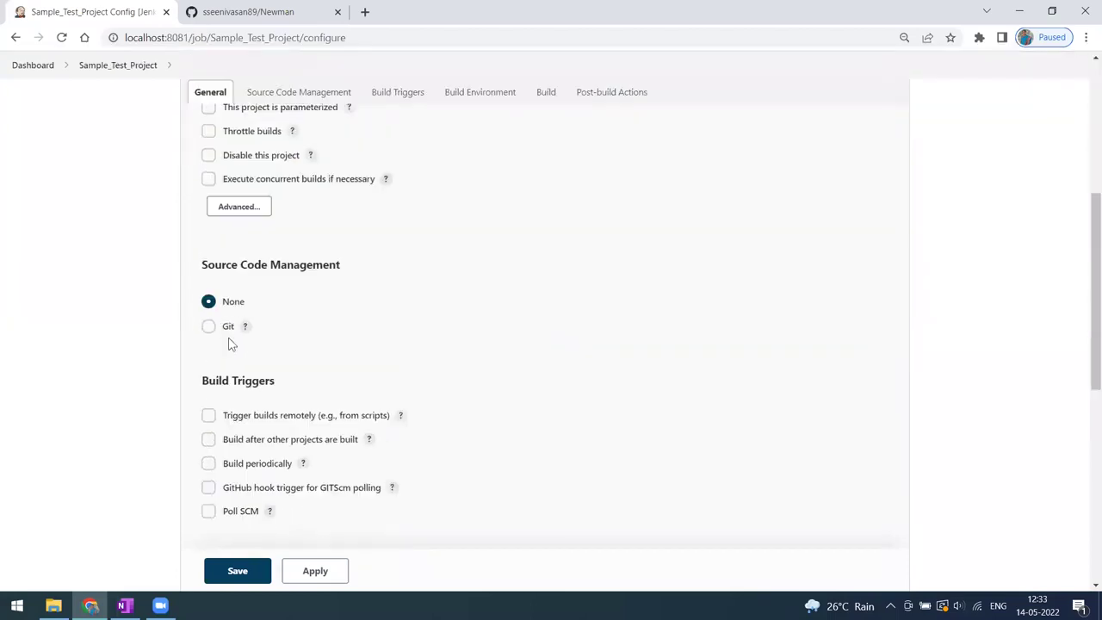
{"action": "left_click", "coordinate": [209, 327]}
{"action": "scroll", "coordinate": [332, 347], "scroll_direction": "down", "scroll_amount": 2}
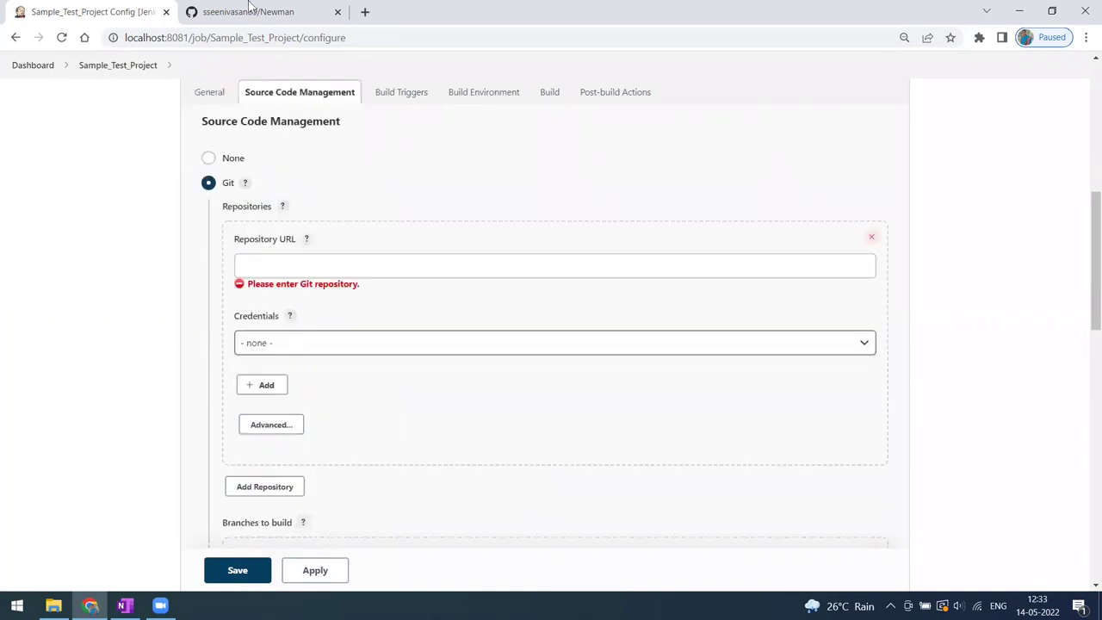
Step: Copy the HTTPS clone URL of the Newman repository on GitHub and enter it as the project's Repository URL in Jenkins
{"action": "left_click", "coordinate": [258, 12]}
{"action": "left_click", "coordinate": [725, 211]}
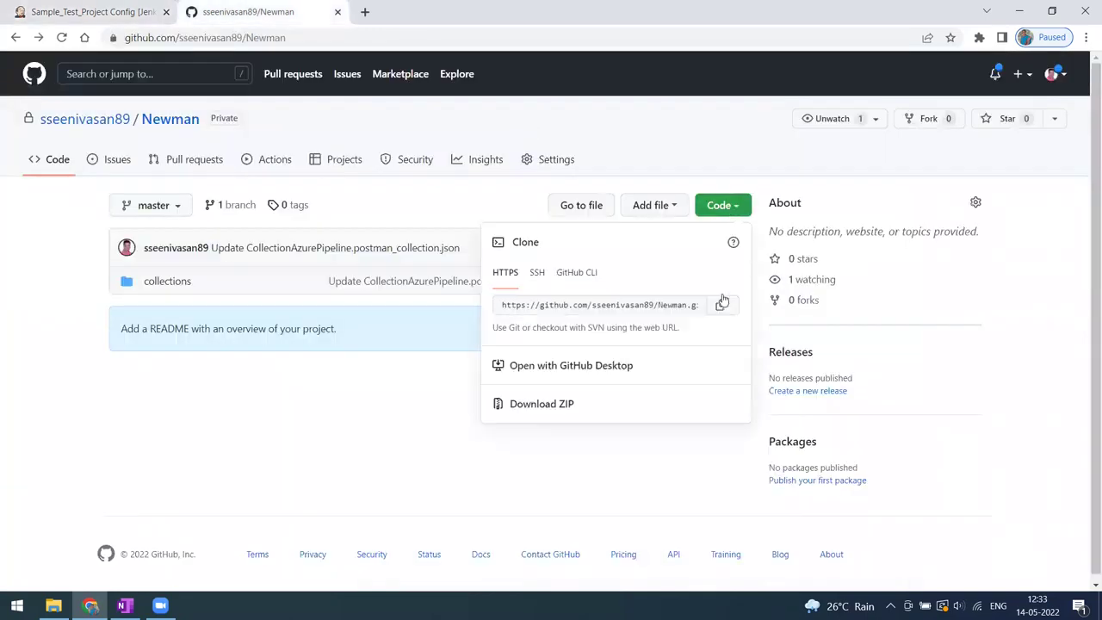
{"action": "left_click", "coordinate": [721, 304]}
{"action": "left_click", "coordinate": [142, 19]}
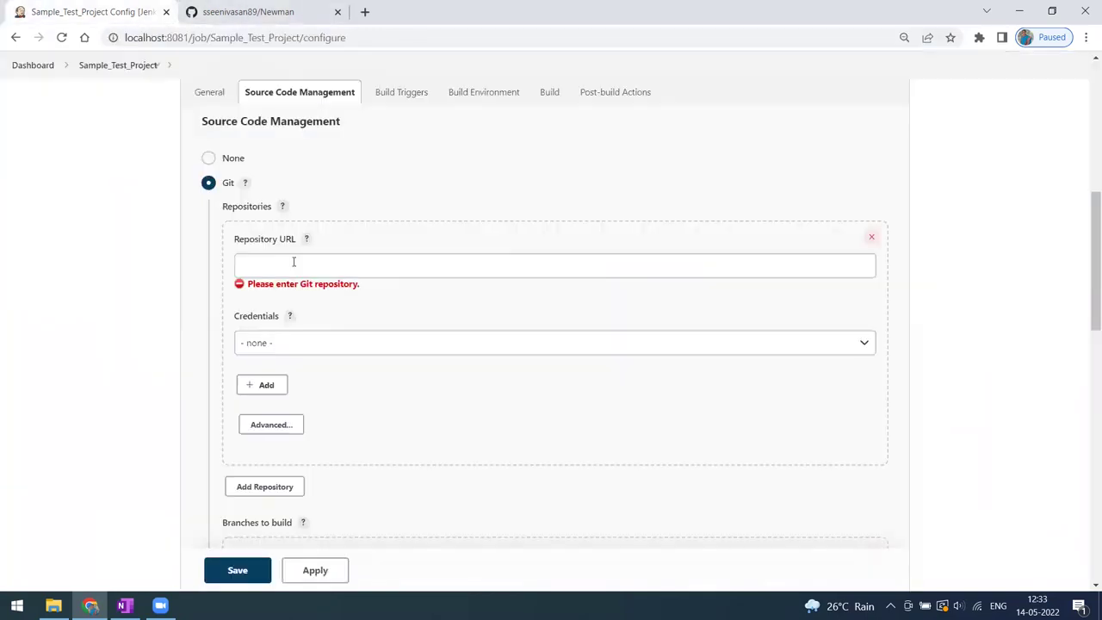
{"action": "left_click", "coordinate": [292, 262]}
{"action": "key", "text": "ctrl+v"}
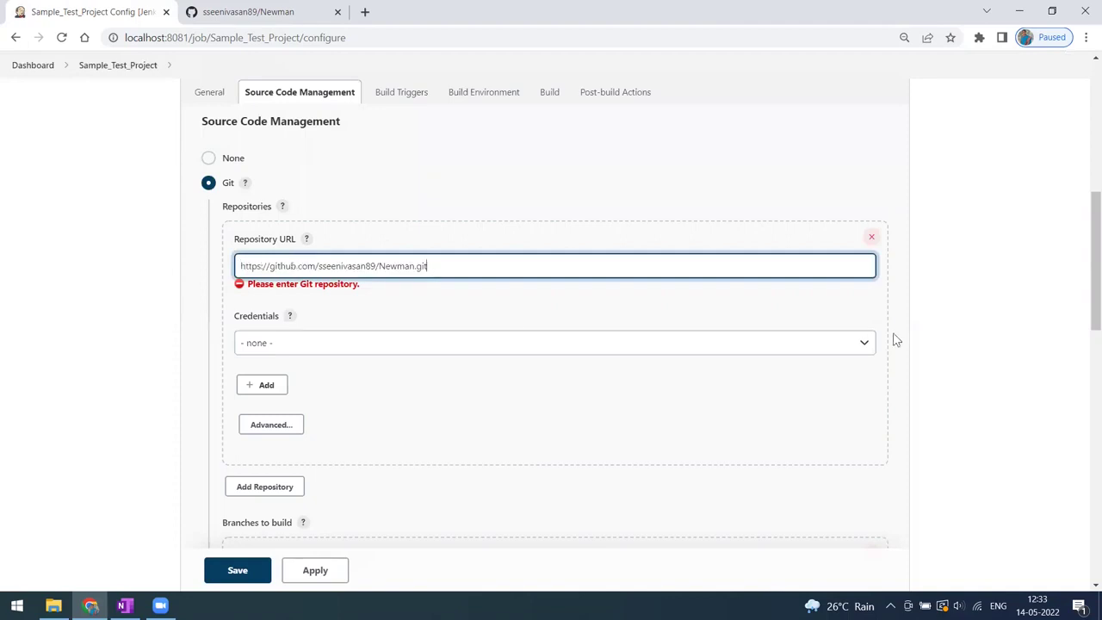
{"action": "left_click", "coordinate": [954, 324]}
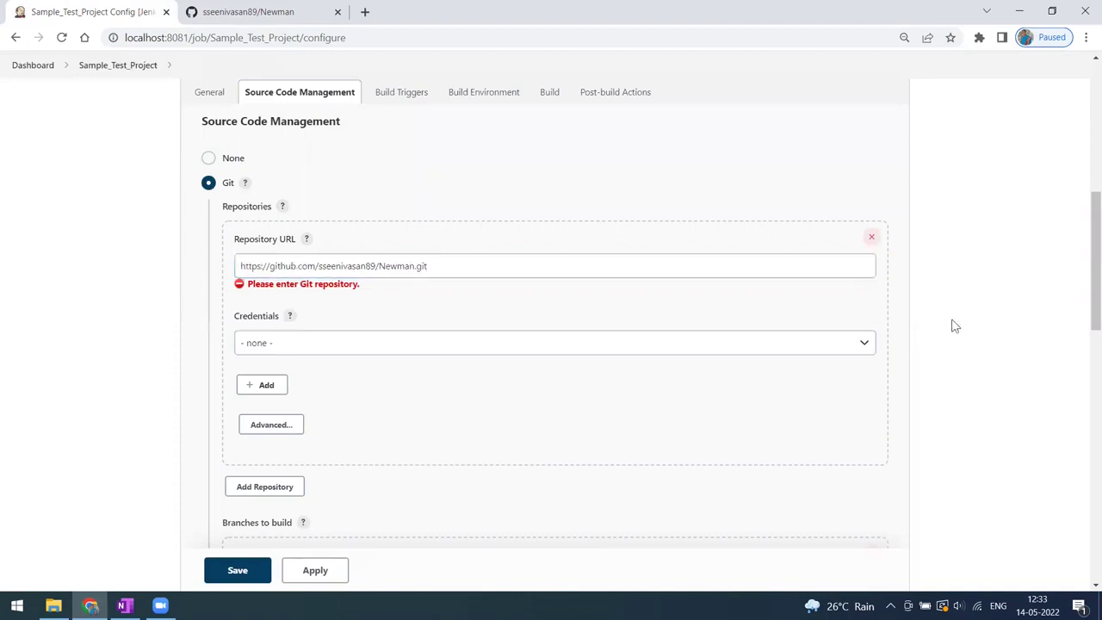
Step: Choose the saved GitHub account credentials for the Git repository
{"action": "left_click", "coordinate": [413, 347]}
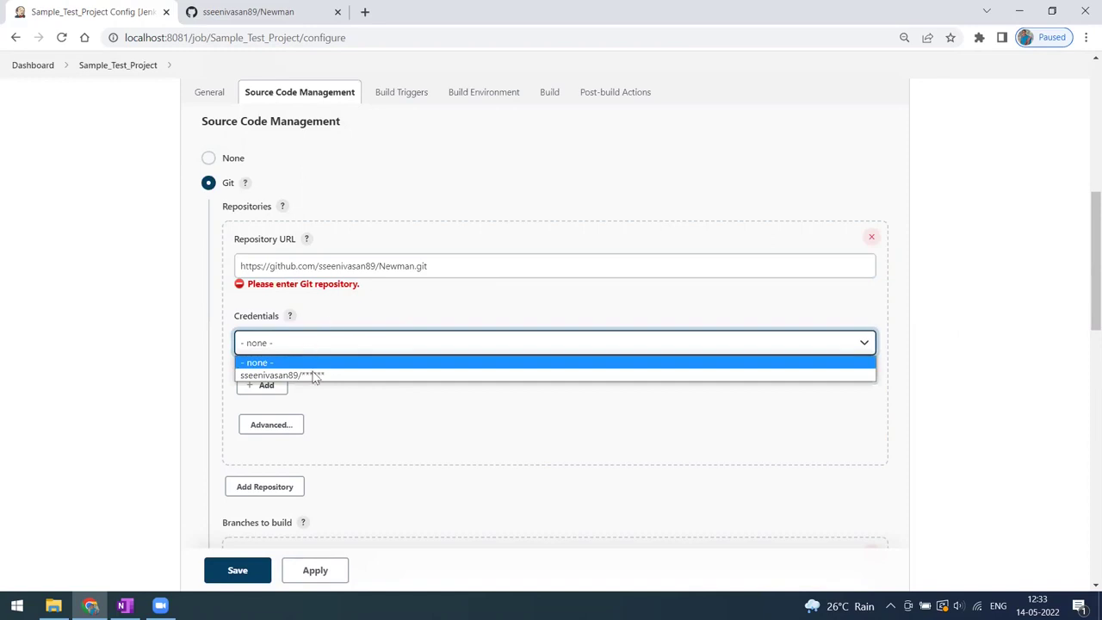
{"action": "left_click", "coordinate": [324, 428]}
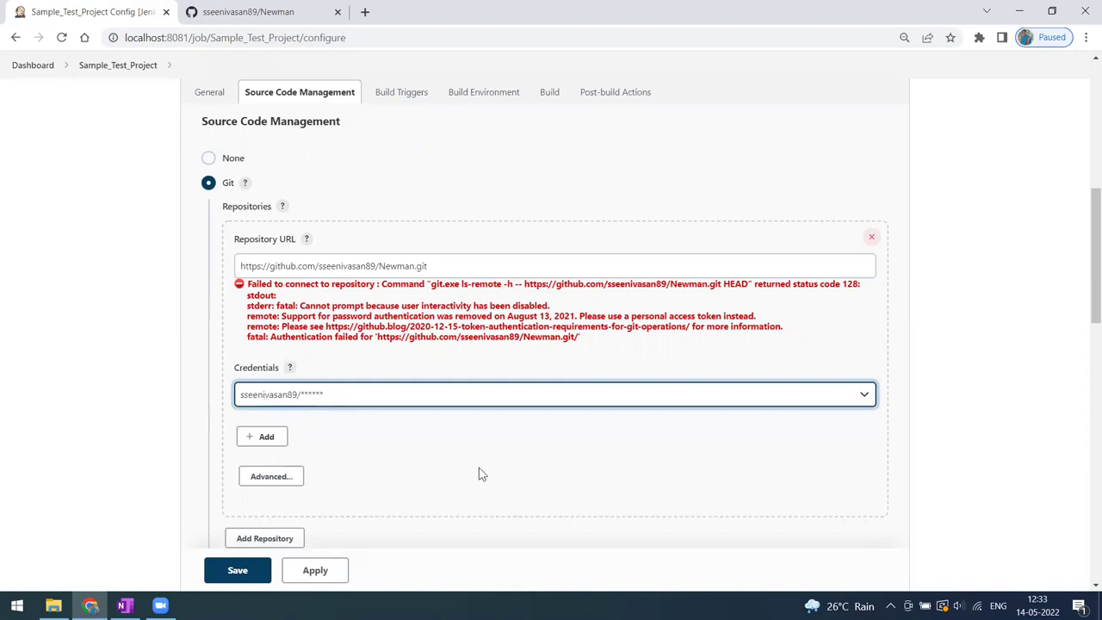
{"action": "scroll", "coordinate": [480, 472], "scroll_direction": "down", "scroll_amount": 1}
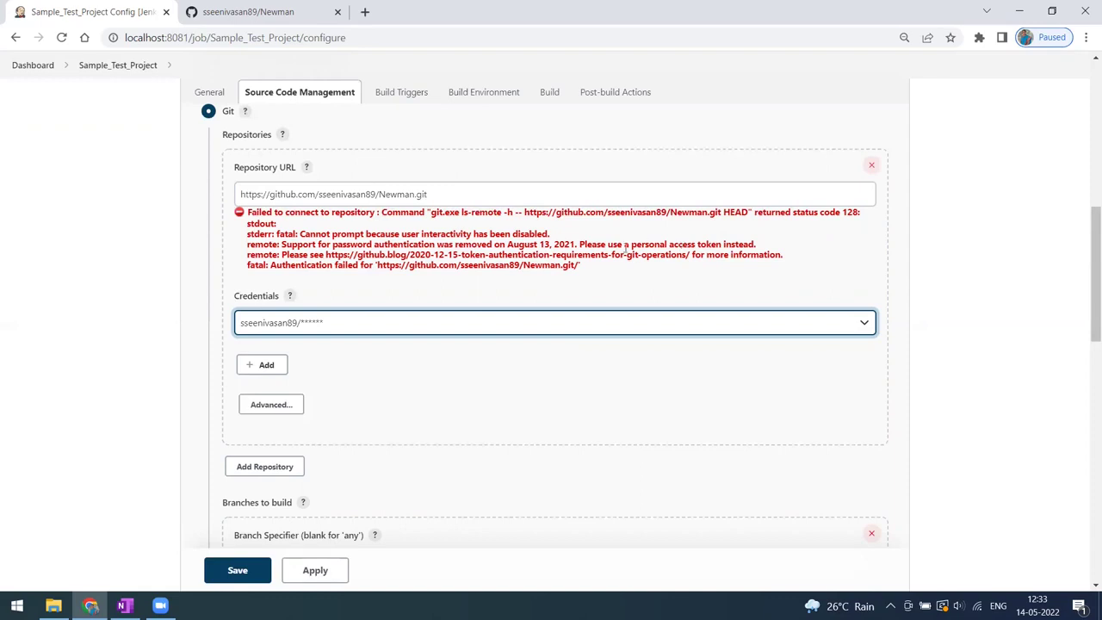
Step: In the GitHub developer settings, open the personal access tokens and delete the existing "testing use" token
{"action": "left_click", "coordinate": [273, 19]}
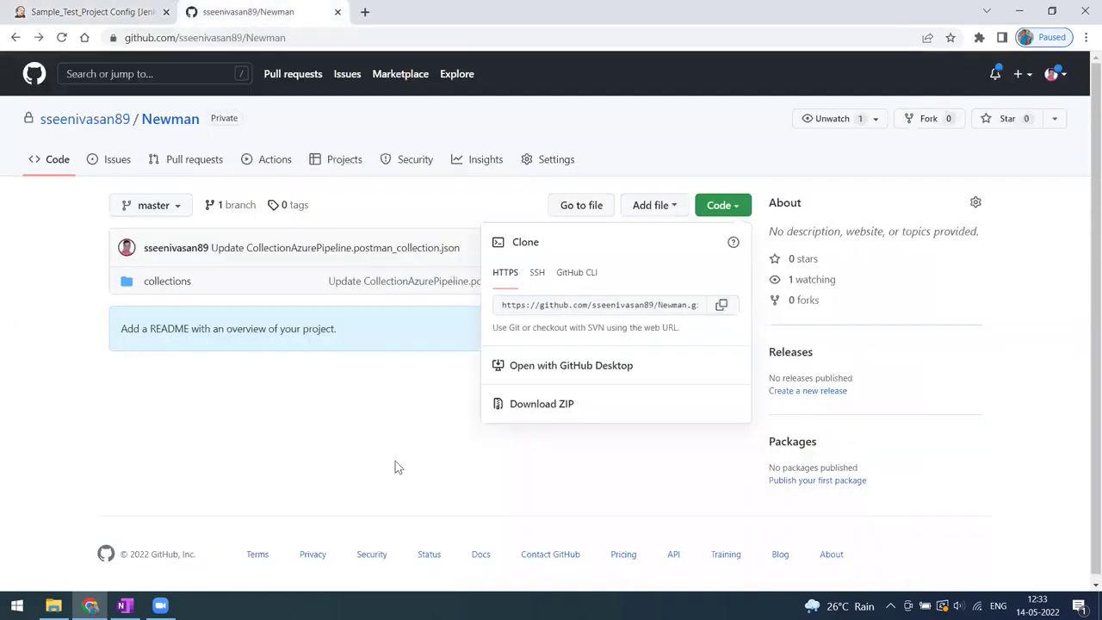
{"action": "left_click", "coordinate": [357, 435]}
{"action": "left_click", "coordinate": [1061, 76]}
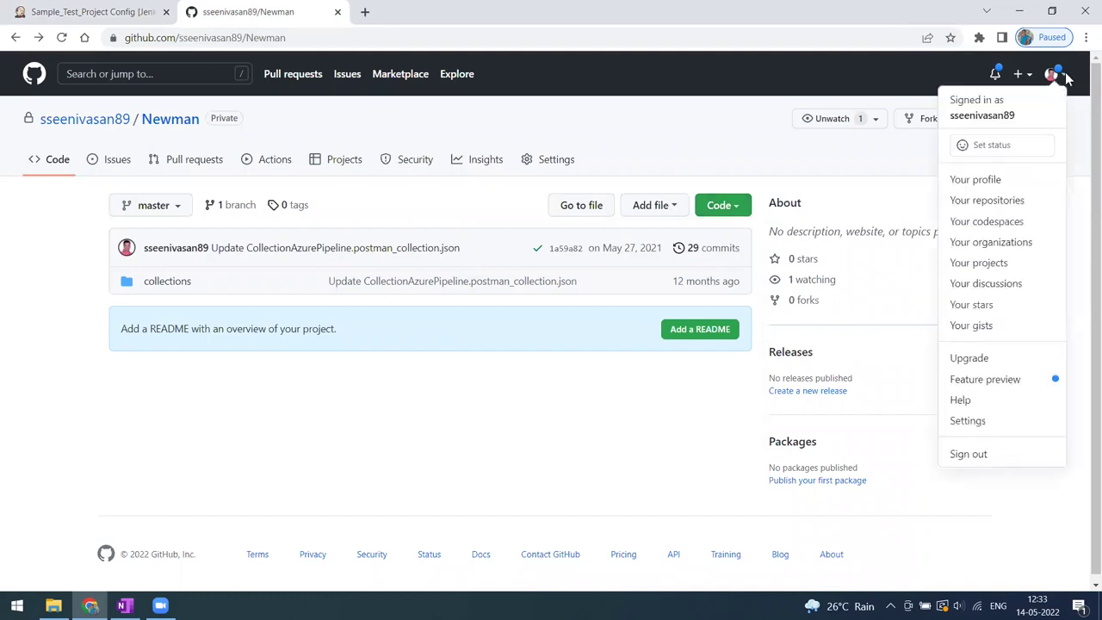
{"action": "left_click", "coordinate": [993, 423]}
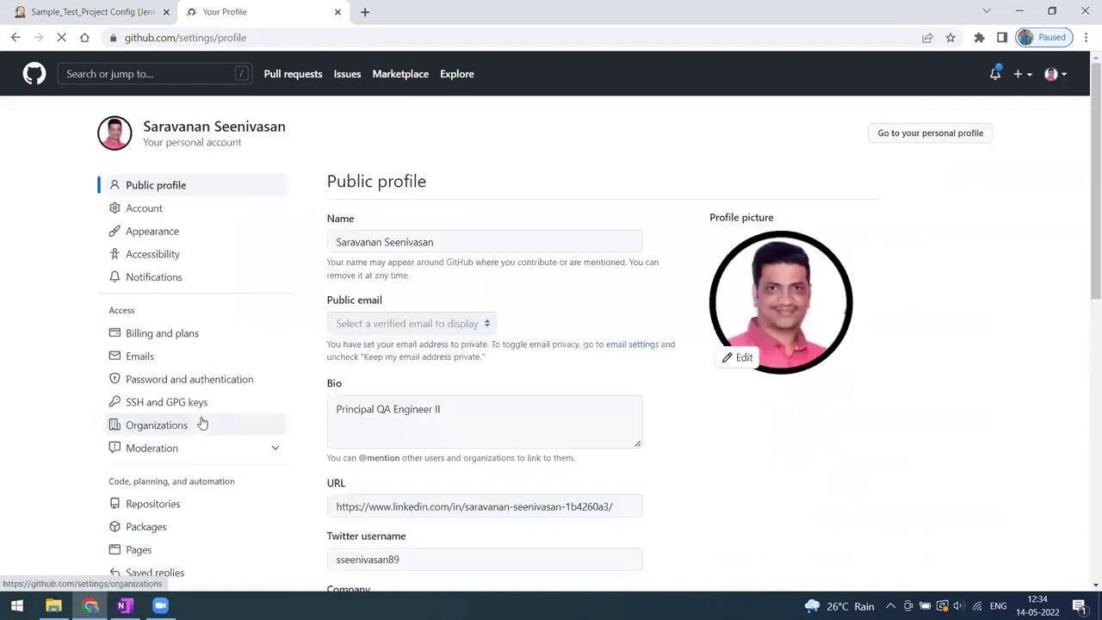
{"action": "scroll", "coordinate": [199, 426], "scroll_direction": "down", "scroll_amount": 10}
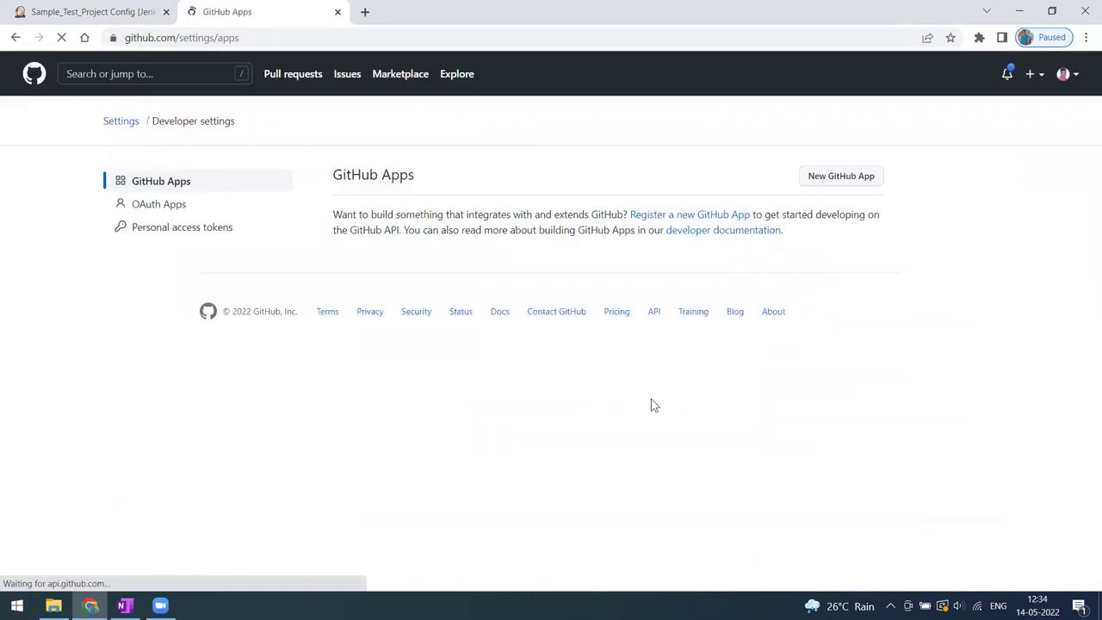
{"action": "left_click", "coordinate": [169, 228]}
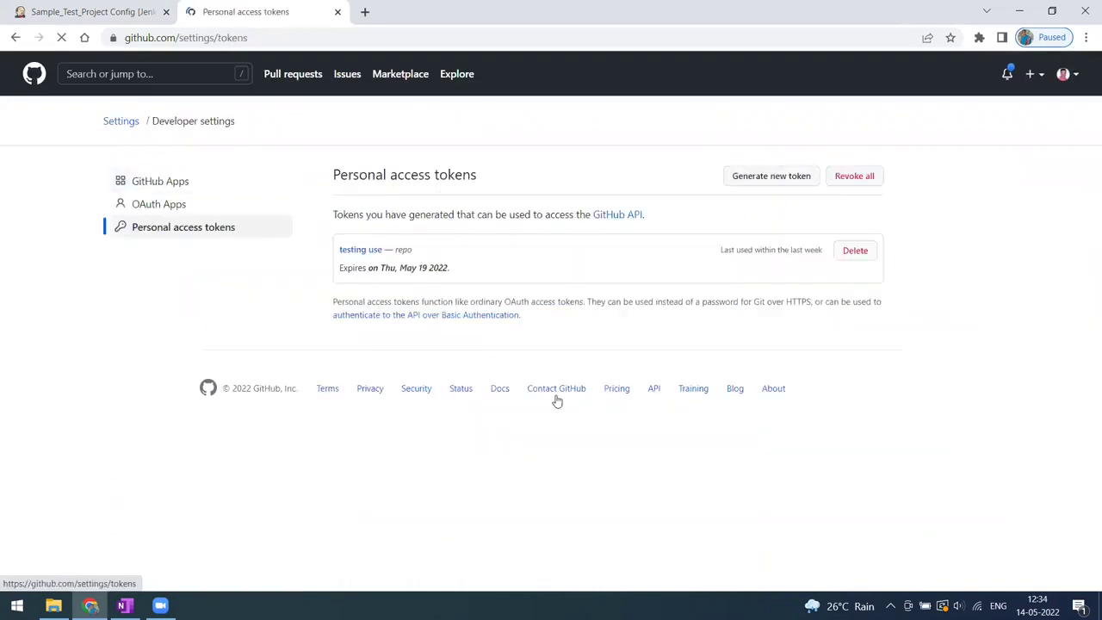
{"action": "left_click", "coordinate": [854, 251]}
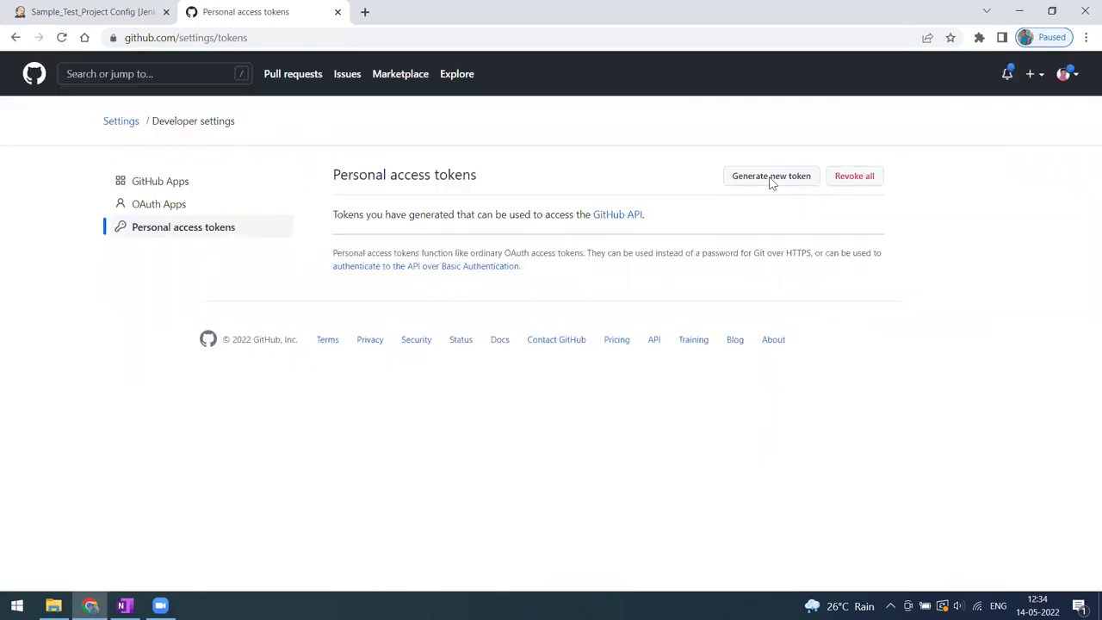
Step: Start generating a new personal access token and confirm access with the account password
{"action": "left_click", "coordinate": [767, 179]}
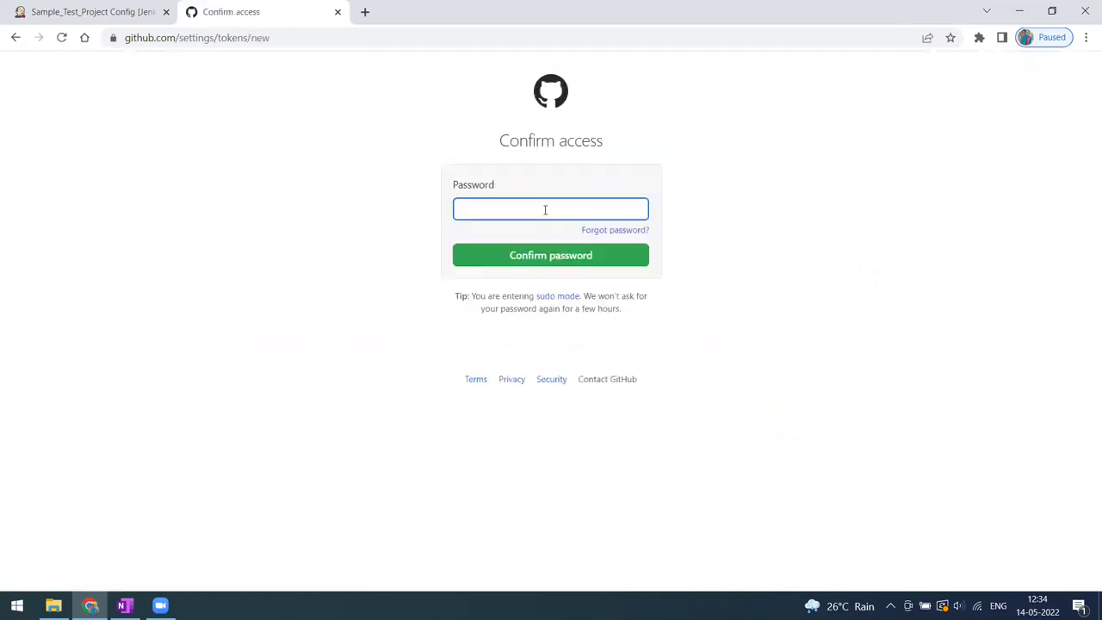
{"action": "type", "text": "•••••••••"}
{"action": "left_click", "coordinate": [554, 258]}
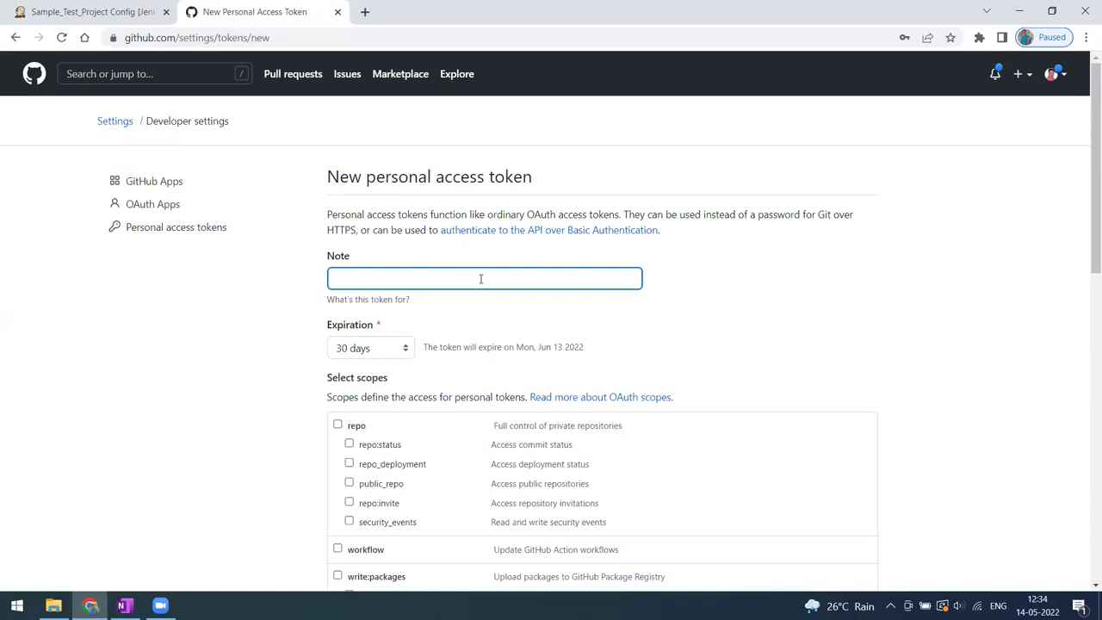
Step: Set the new token's note to "testing use" and its expiration to 7 days
{"action": "type", "text": "Test"}
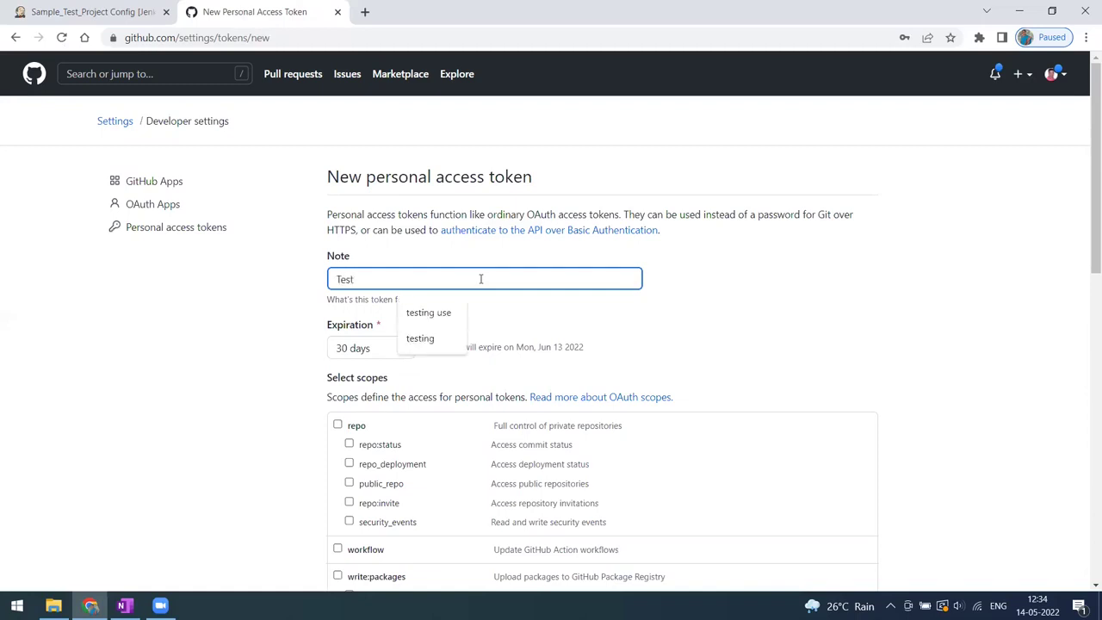
{"action": "left_click", "coordinate": [448, 315]}
{"action": "scroll", "coordinate": [447, 319], "scroll_direction": "down", "scroll_amount": 2}
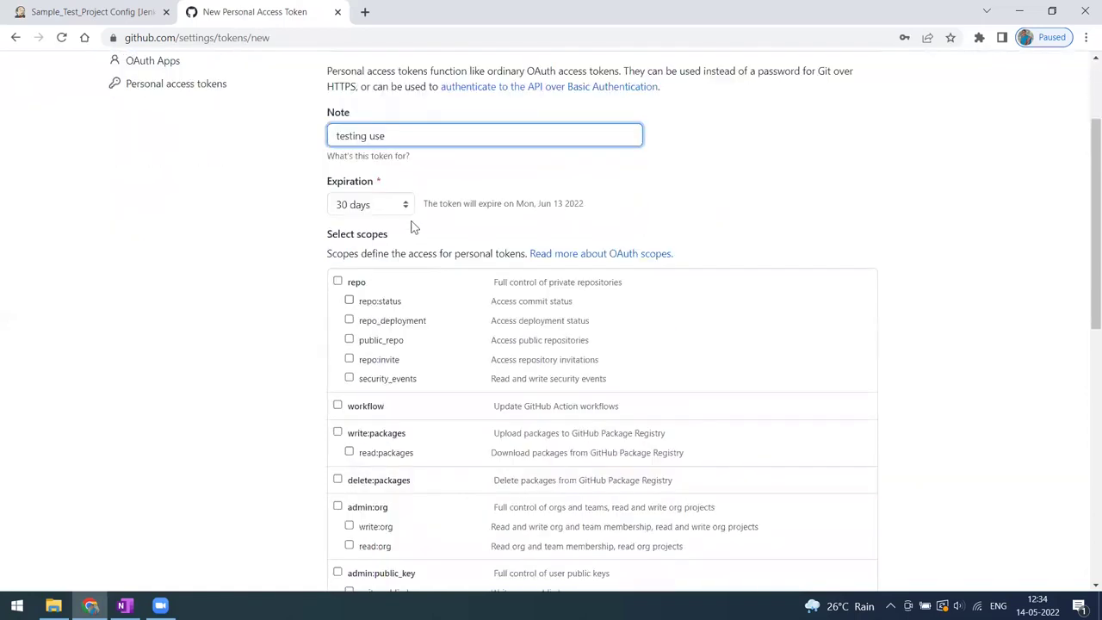
{"action": "left_click", "coordinate": [406, 205]}
{"action": "left_click", "coordinate": [400, 226]}
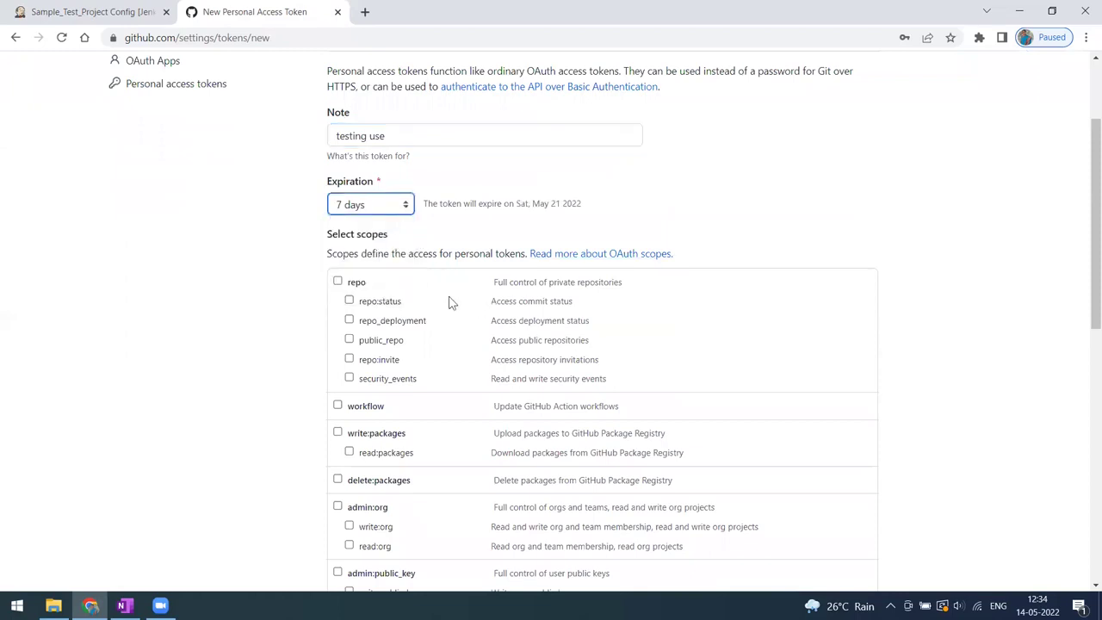
Step: Grant the token the scopes repo, workflow, write:packages, delete:packages, admin:org, admin:public_key and admin:repo_hook
{"action": "left_click", "coordinate": [338, 281]}
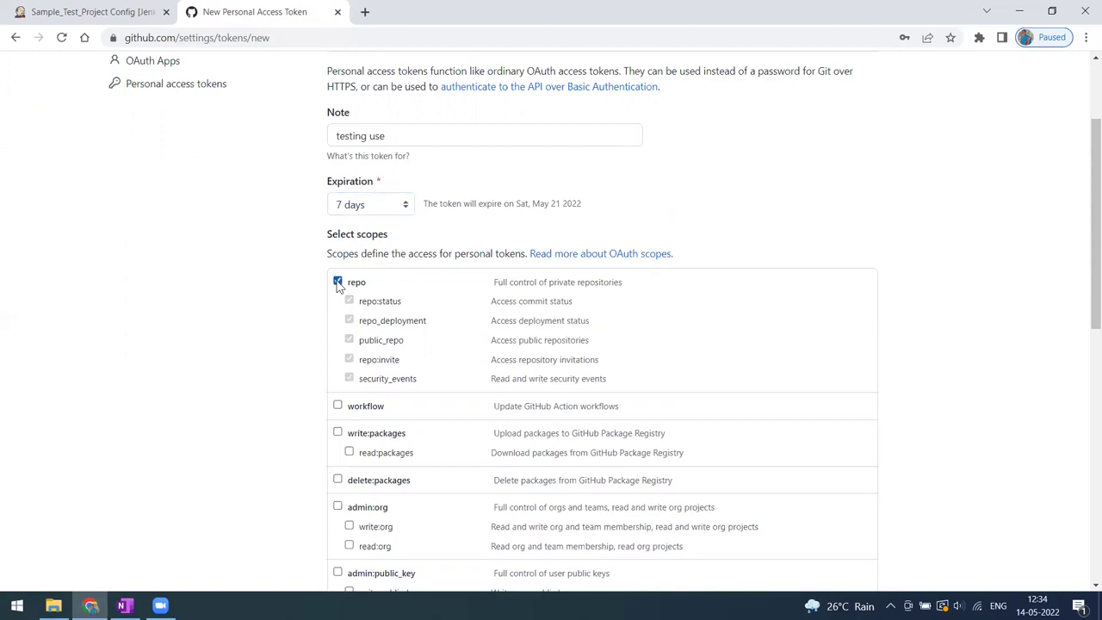
{"action": "scroll", "coordinate": [362, 422], "scroll_direction": "down", "scroll_amount": 2}
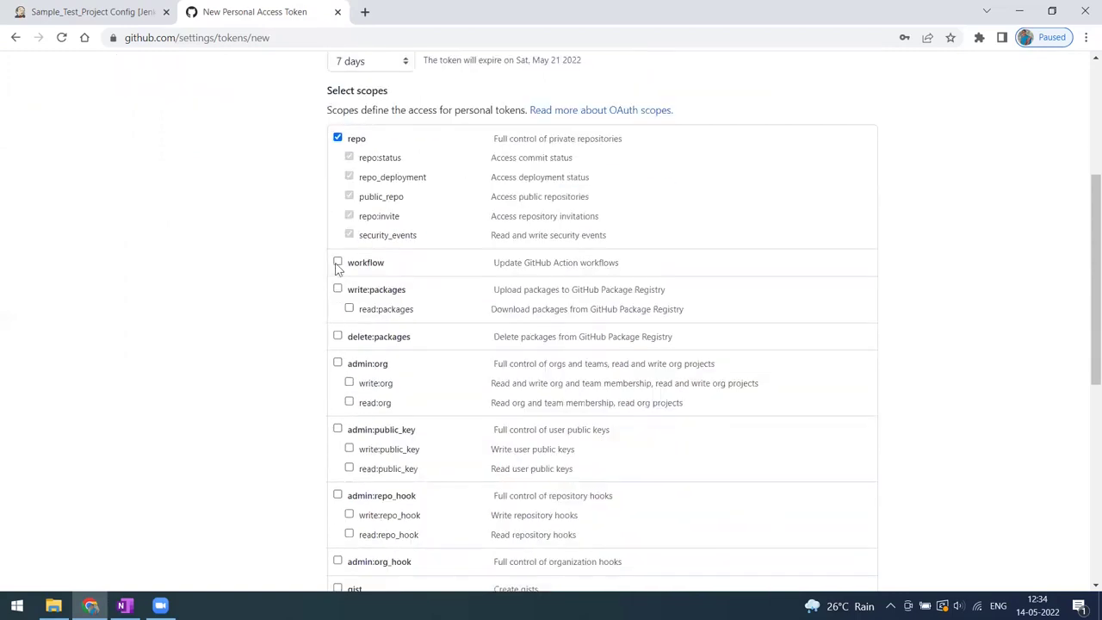
{"action": "left_click", "coordinate": [337, 264]}
{"action": "left_click", "coordinate": [337, 290]}
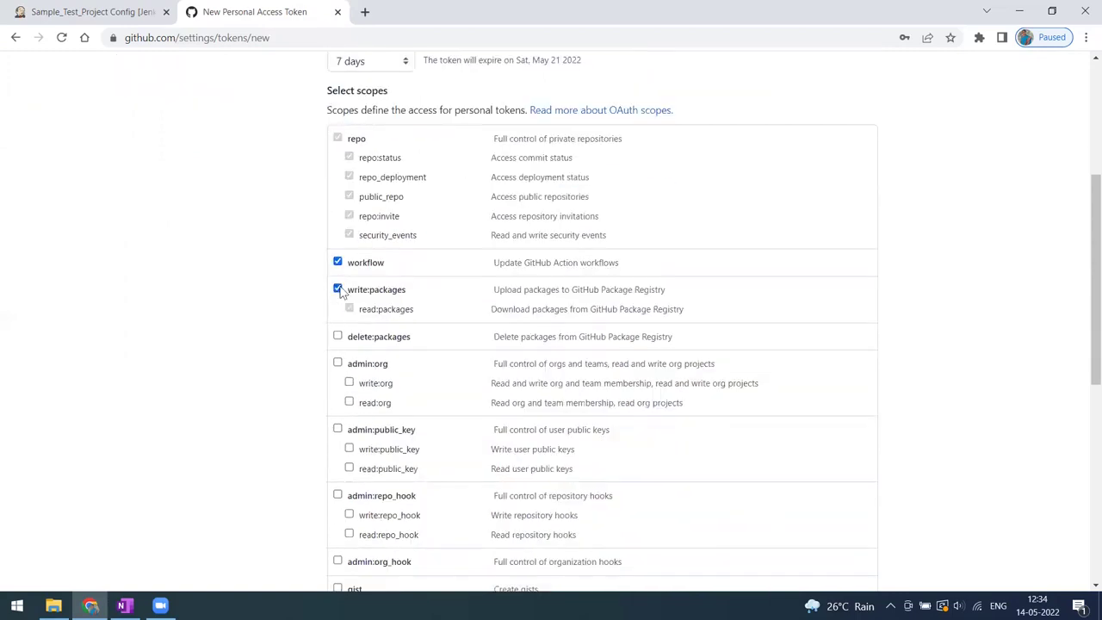
{"action": "left_click", "coordinate": [338, 338]}
{"action": "scroll", "coordinate": [362, 319], "scroll_direction": "down", "scroll_amount": 1}
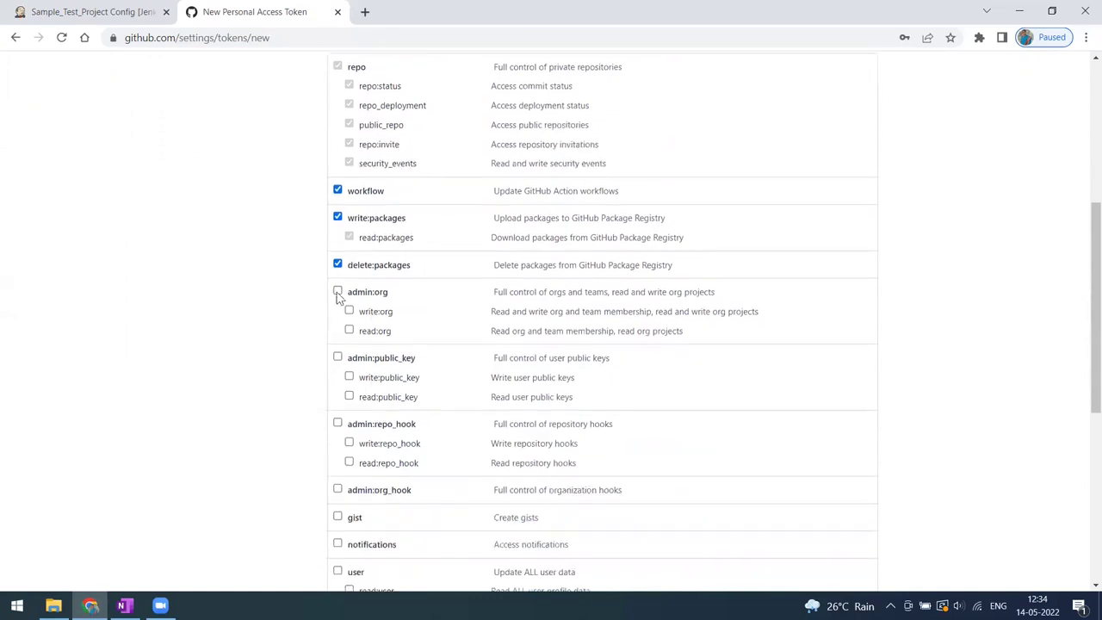
{"action": "left_click", "coordinate": [337, 293]}
{"action": "left_click", "coordinate": [337, 358]}
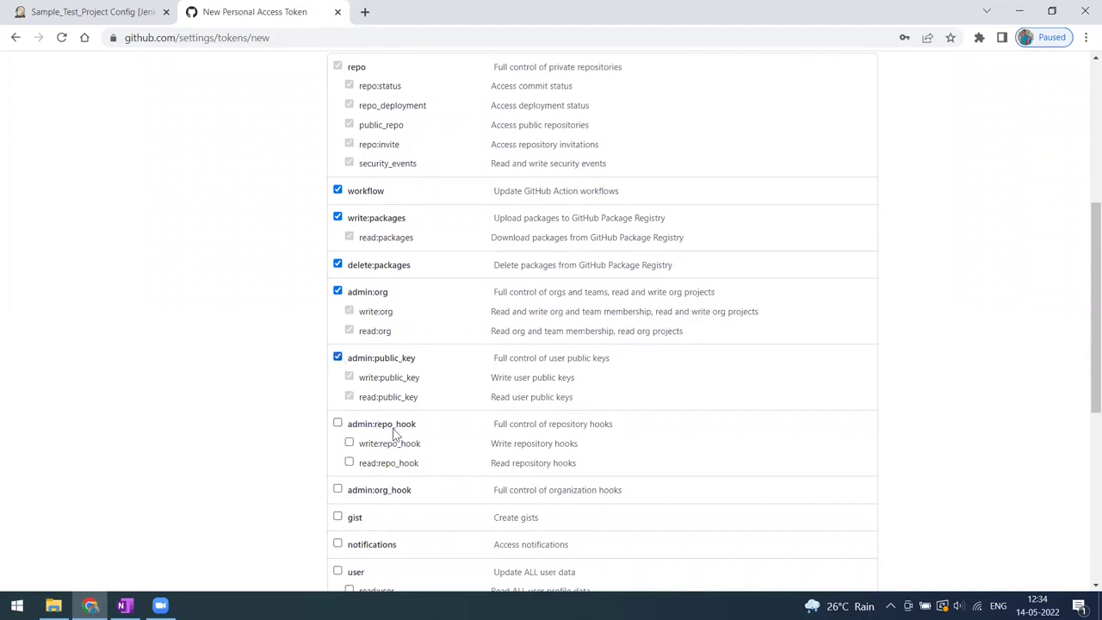
{"action": "left_click", "coordinate": [336, 424]}
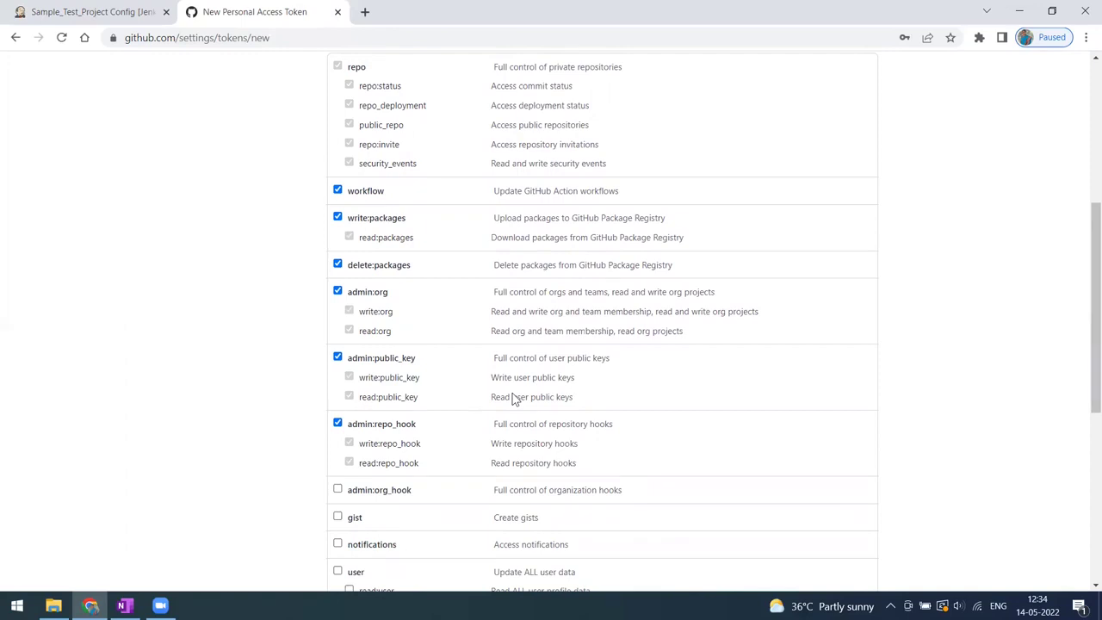
Step: Generate the new personal access token with the selected scopes and copy its value
{"action": "scroll", "coordinate": [485, 390], "scroll_direction": "down", "scroll_amount": 5}
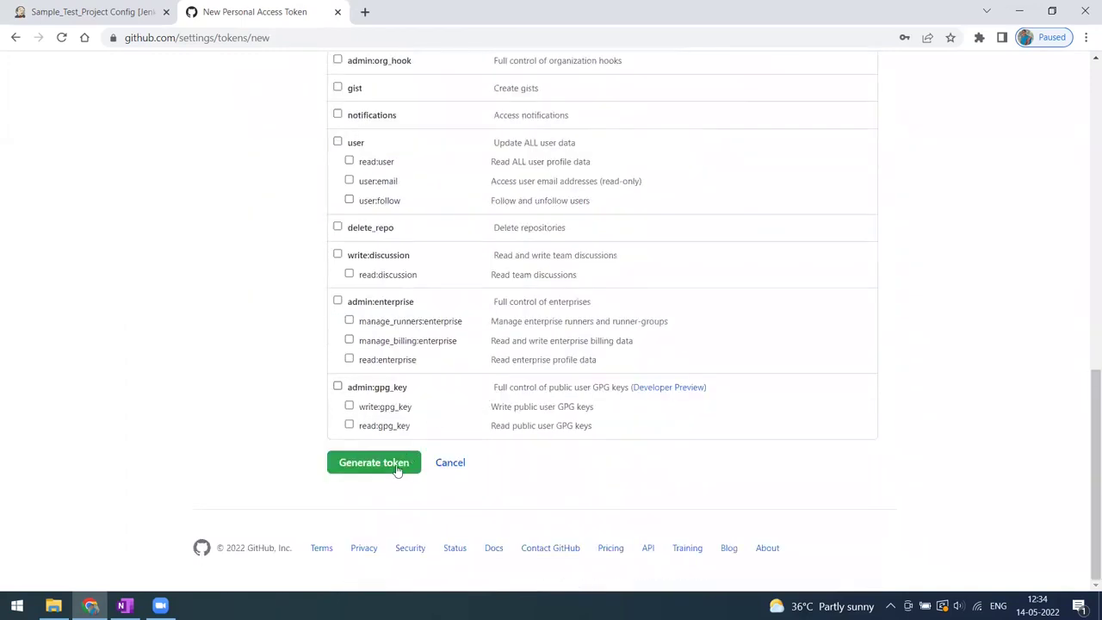
{"action": "left_click", "coordinate": [397, 469]}
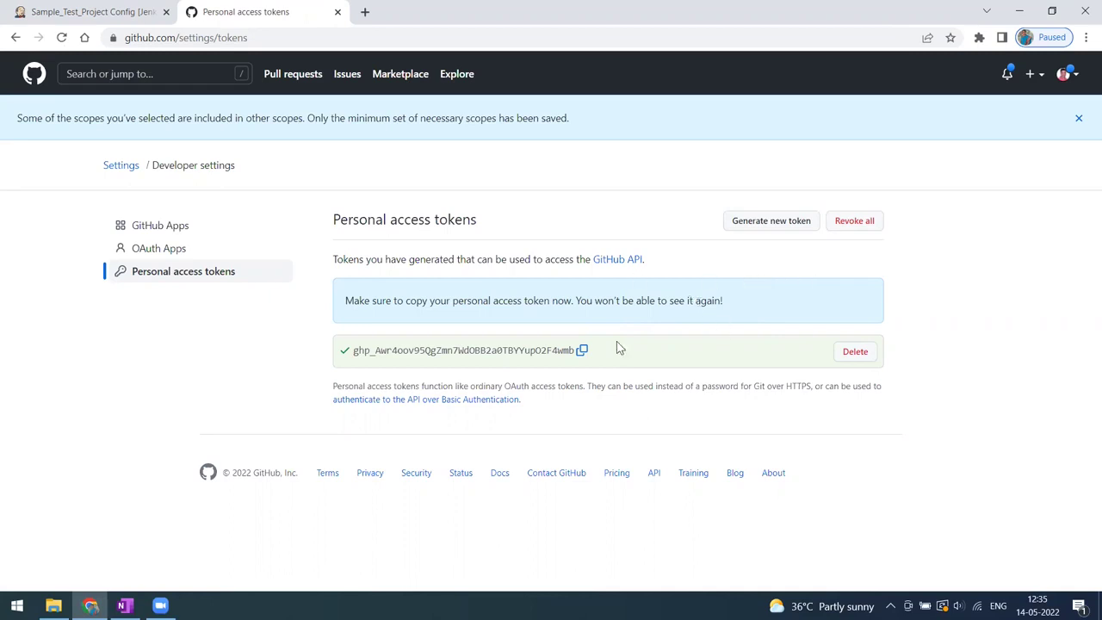
{"action": "left_click", "coordinate": [583, 352]}
Step: In the Jenkins project configuration, insert the copied personal access token followed by @ before github.com in the Git repository URL
{"action": "left_click", "coordinate": [109, 19]}
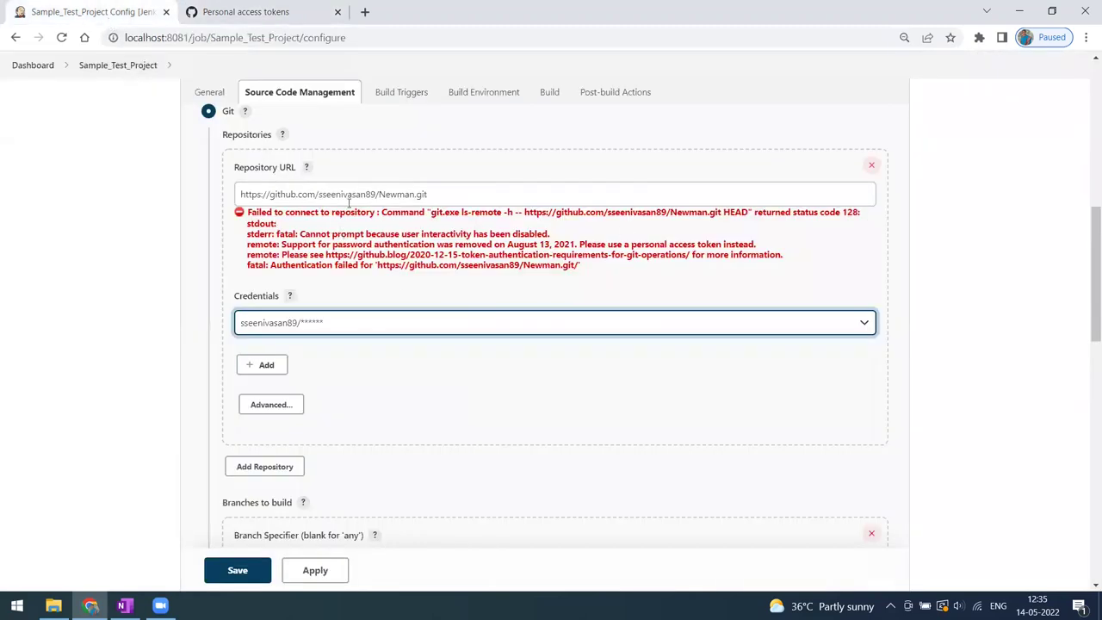
{"action": "key", "text": "shift+Tab"}
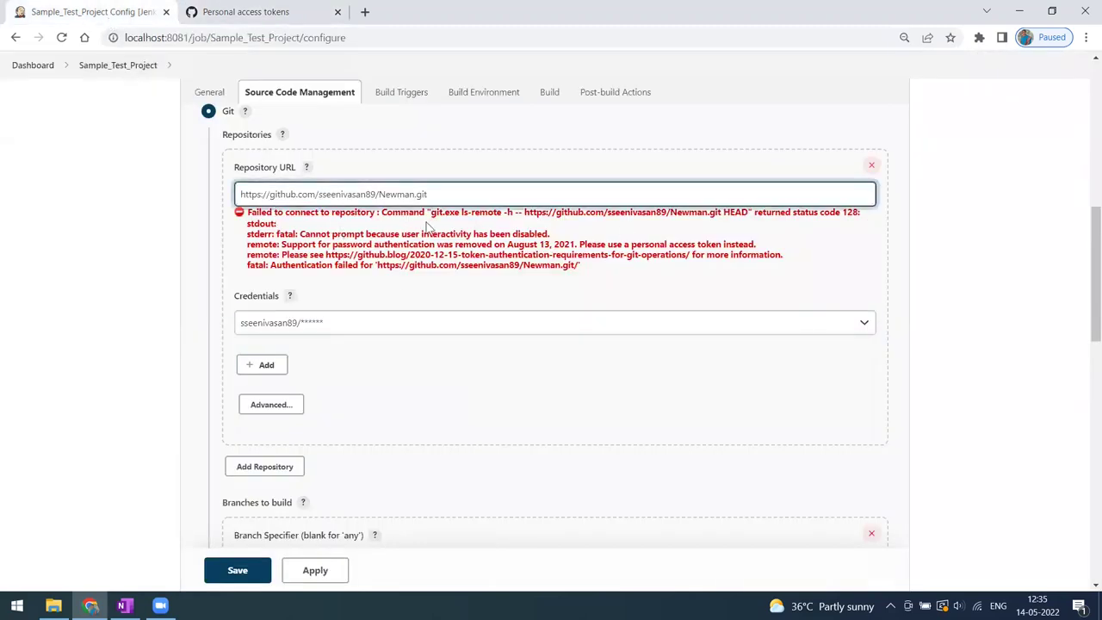
{"action": "key", "text": "ctrl+v"}
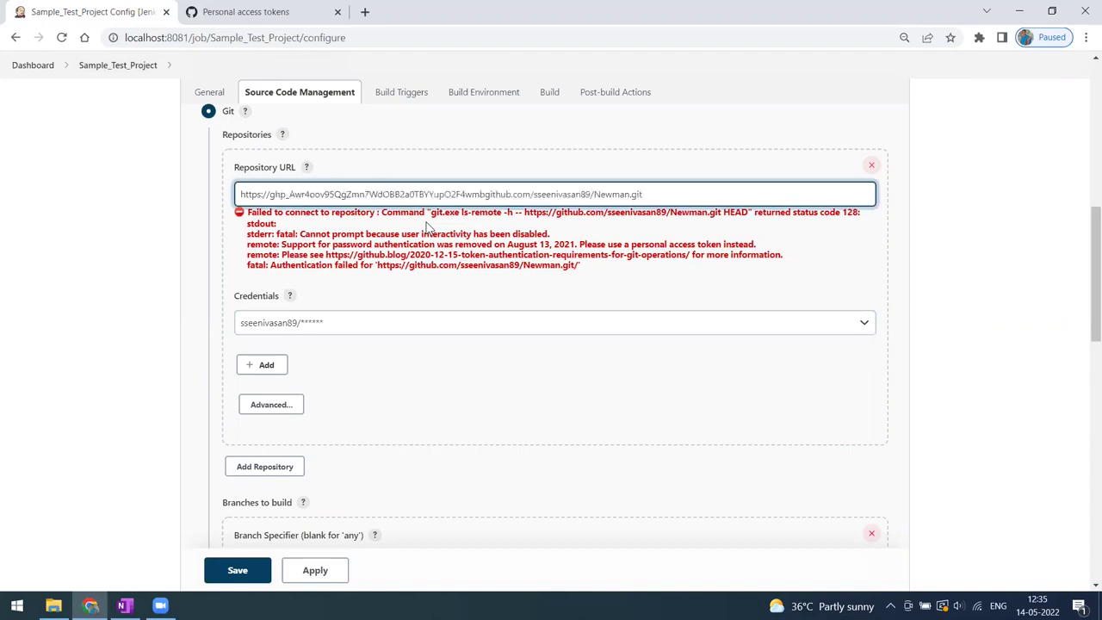
{"action": "type", "text": "@"}
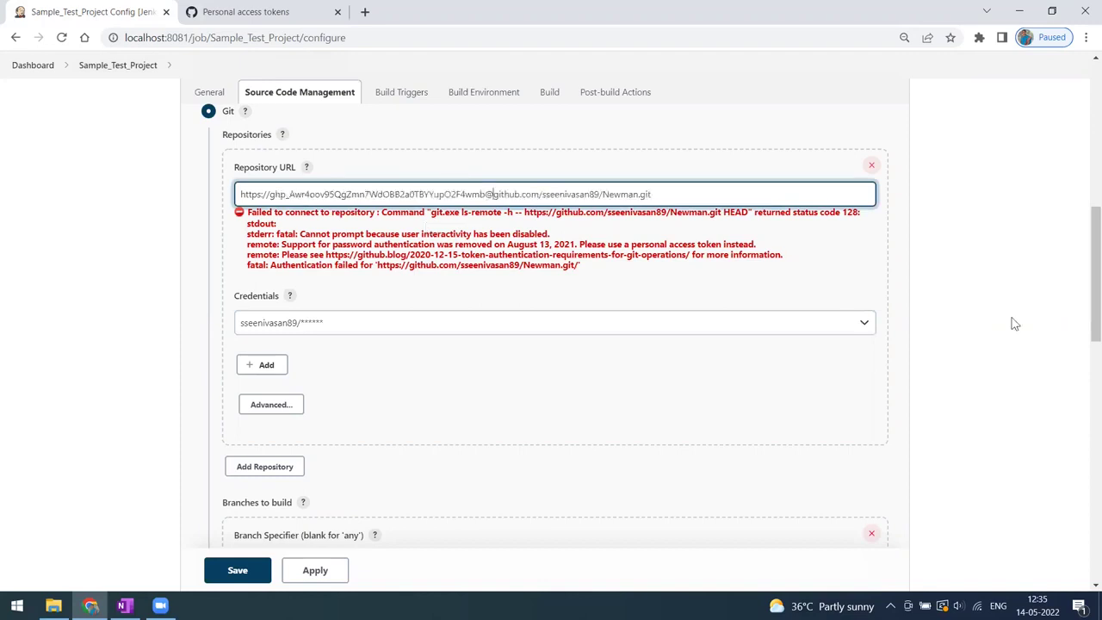
{"action": "left_click", "coordinate": [1015, 322]}
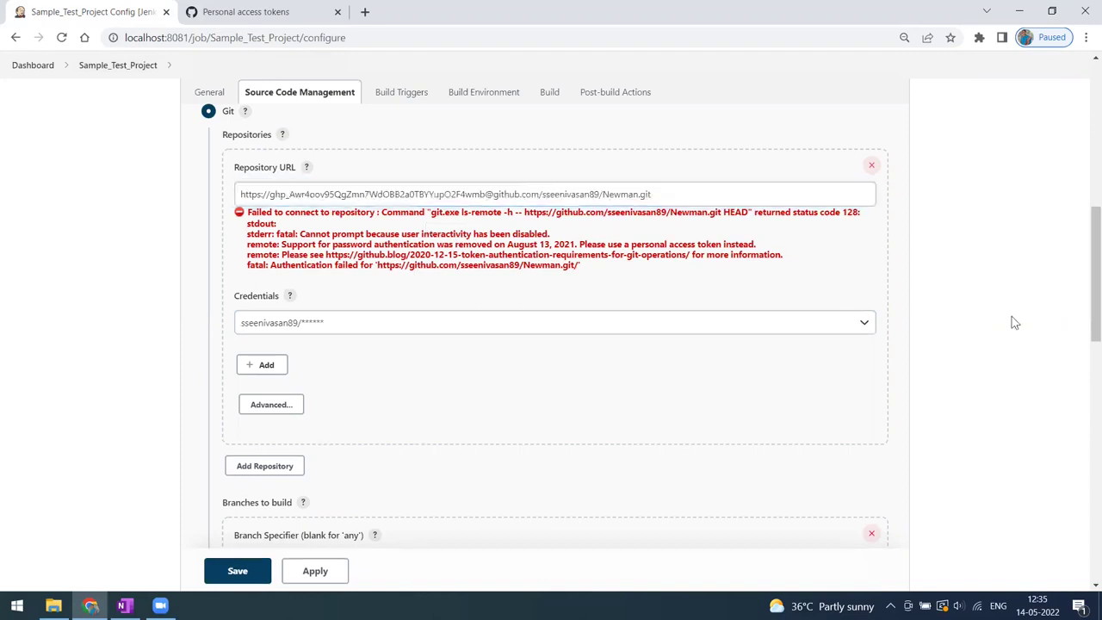
{"action": "left_click", "coordinate": [271, 195]}
{"action": "left_click_drag", "start_coordinate": [269, 194], "coordinate": [404, 195]}
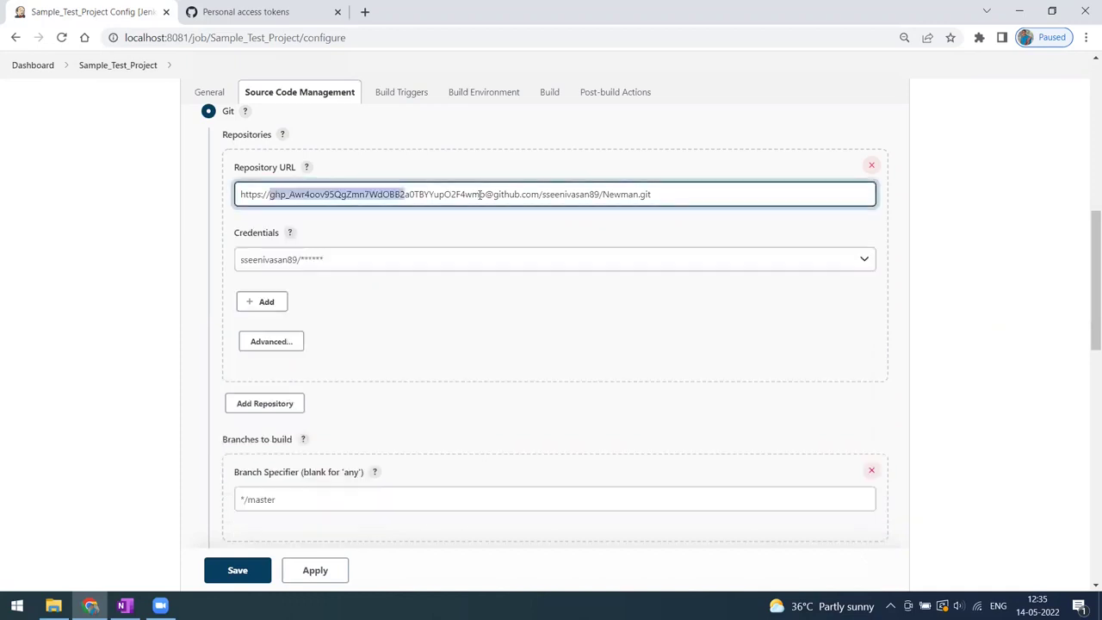
{"action": "left_click_drag", "start_coordinate": [488, 194], "coordinate": [496, 195]}
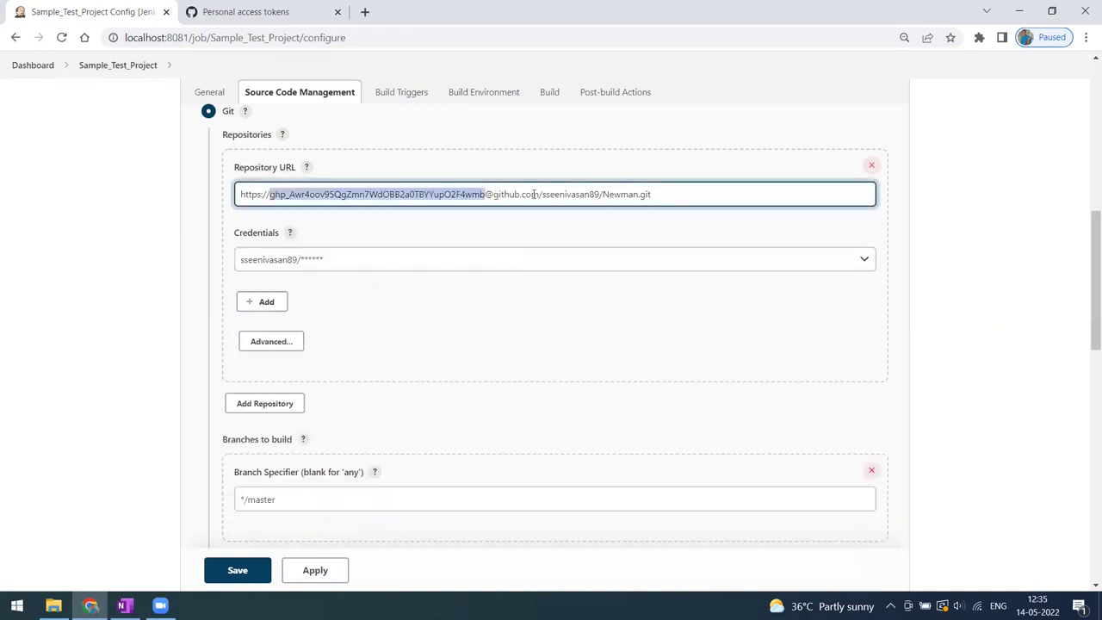
{"action": "left_click", "coordinate": [1011, 262]}
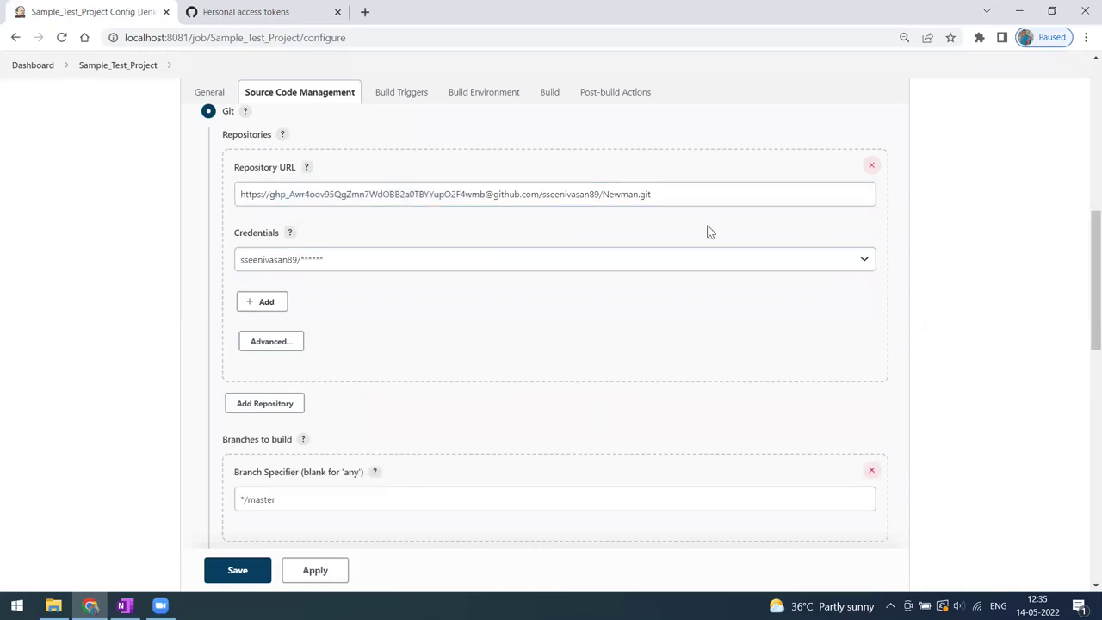
Step: Set the Git repository's credentials to none and save the project configuration
{"action": "left_click", "coordinate": [362, 265]}
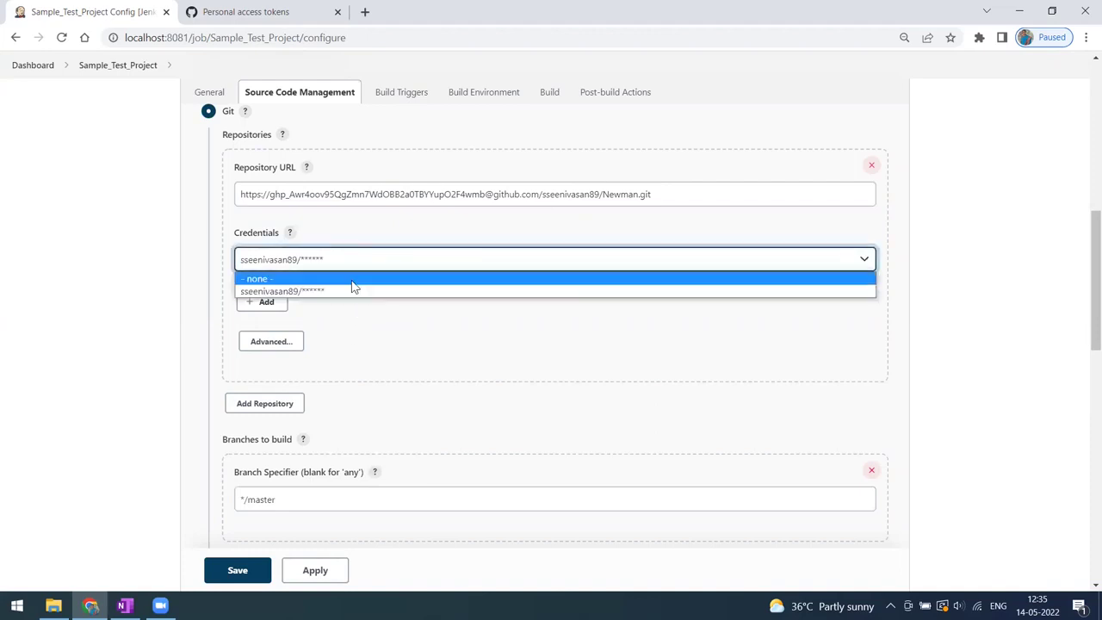
{"action": "left_click", "coordinate": [351, 279]}
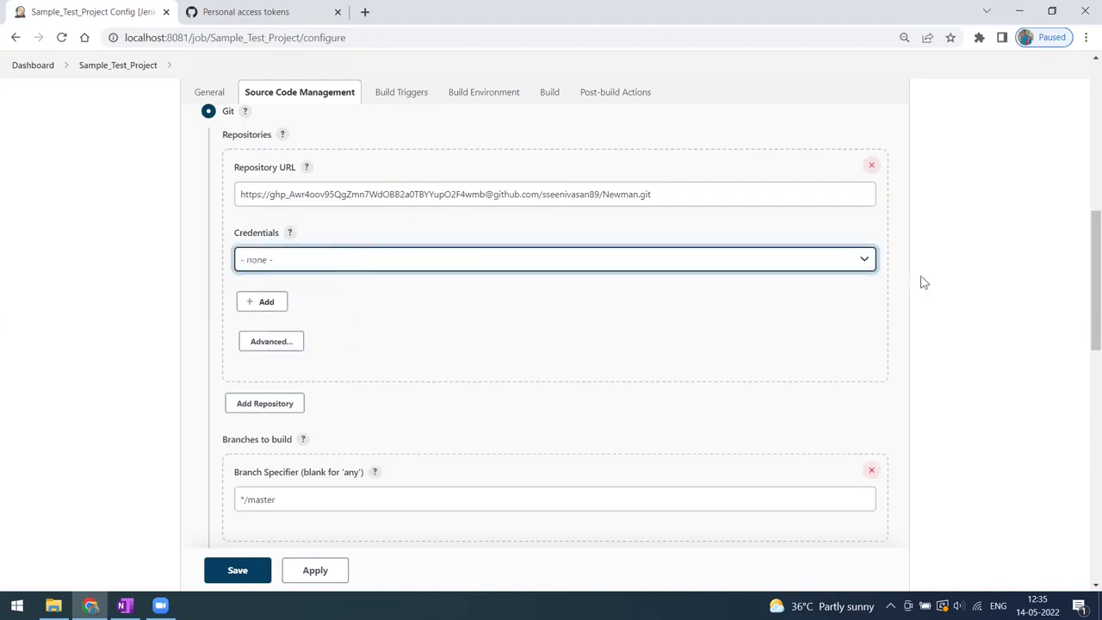
{"action": "left_click", "coordinate": [411, 361]}
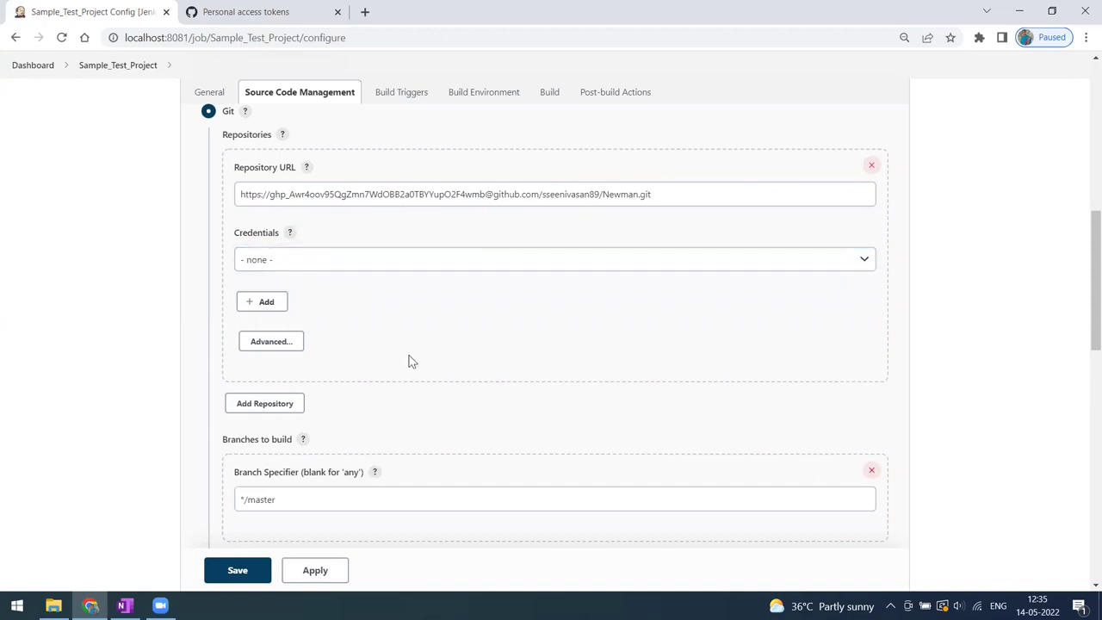
{"action": "scroll", "coordinate": [411, 361], "scroll_direction": "down", "scroll_amount": 12}
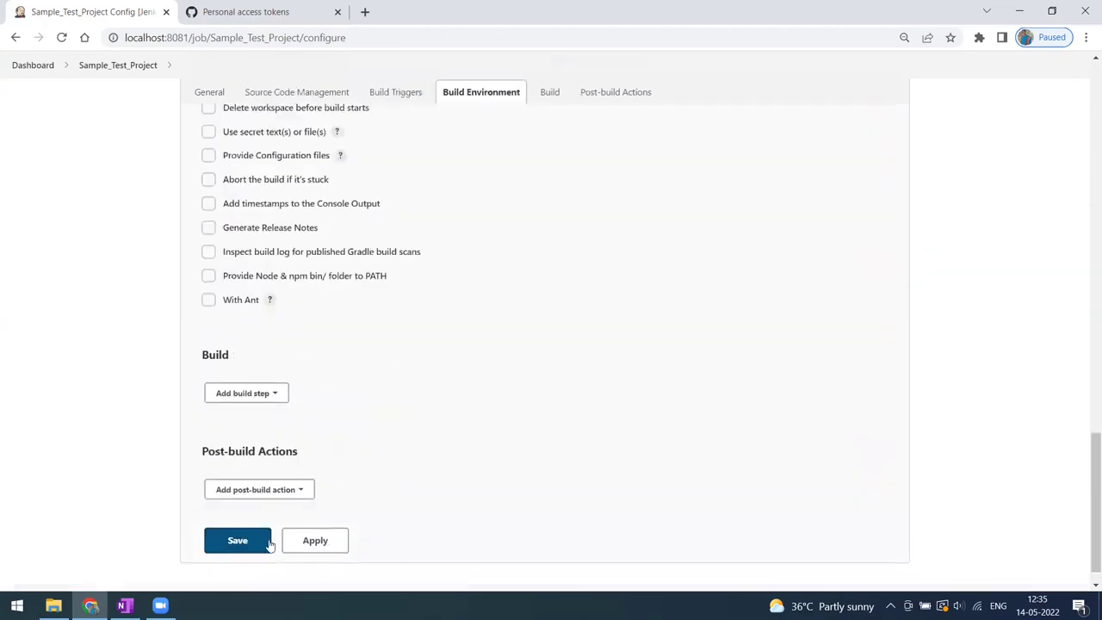
{"action": "left_click", "coordinate": [308, 542]}
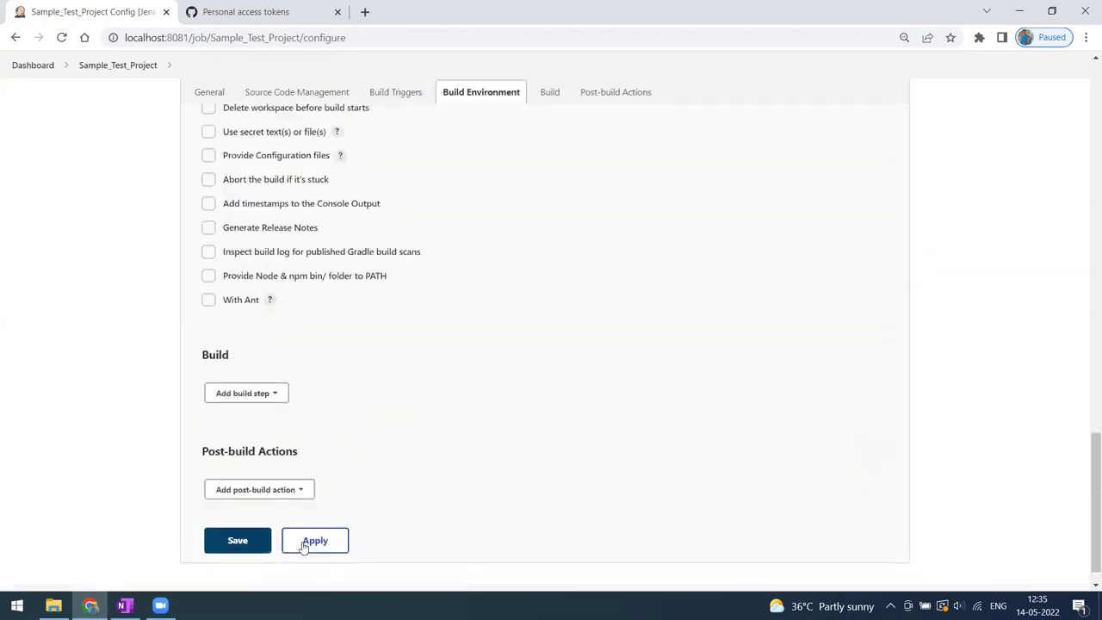
{"action": "left_click", "coordinate": [245, 549]}
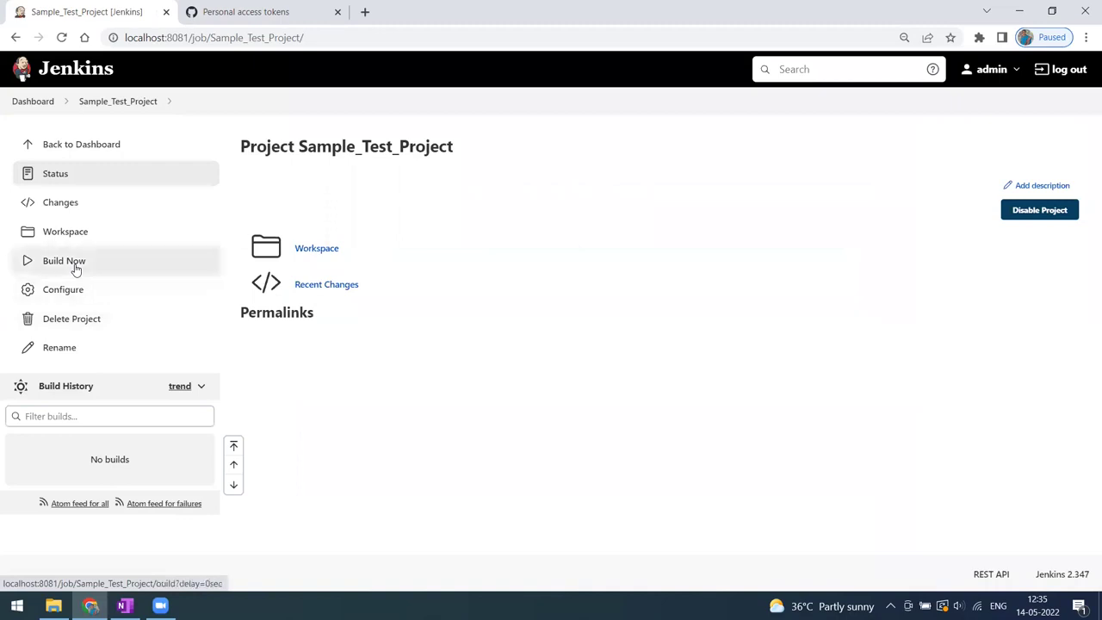
Step: Run a build of Sample_Test_Project and open that build's console output
{"action": "left_click", "coordinate": [76, 270]}
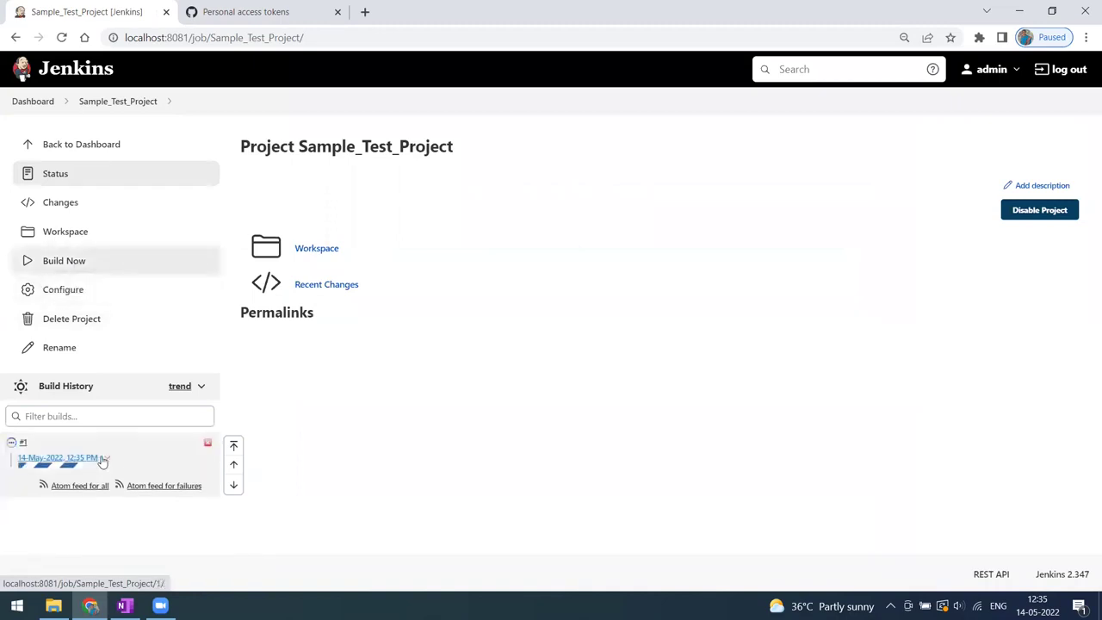
{"action": "left_click", "coordinate": [103, 460]}
{"action": "left_click", "coordinate": [80, 498]}
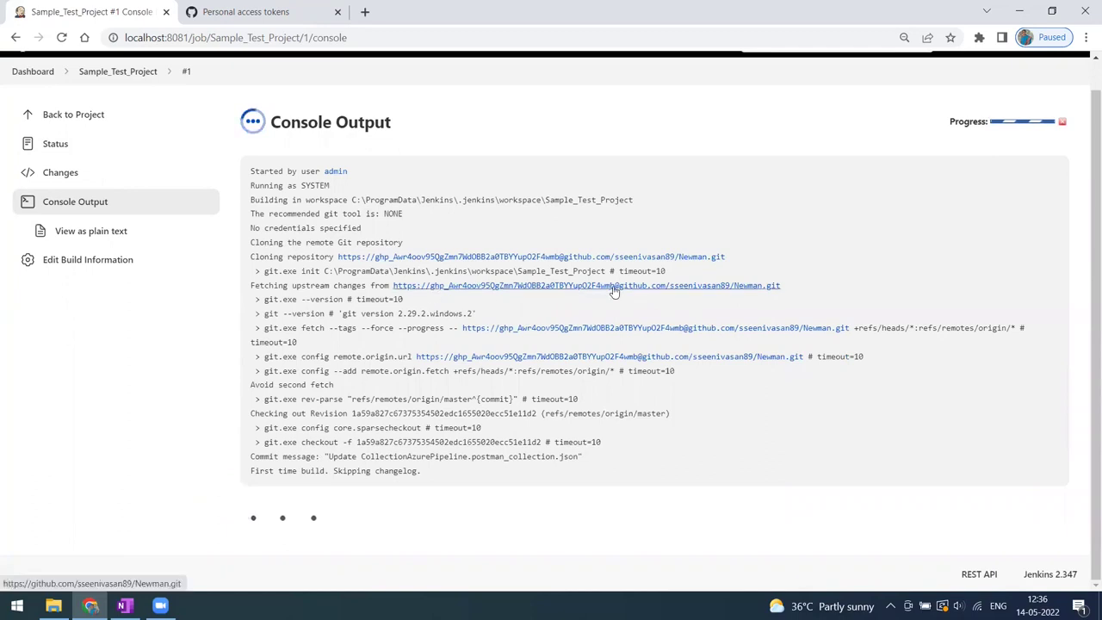
{"action": "left_click", "coordinate": [243, 13]}
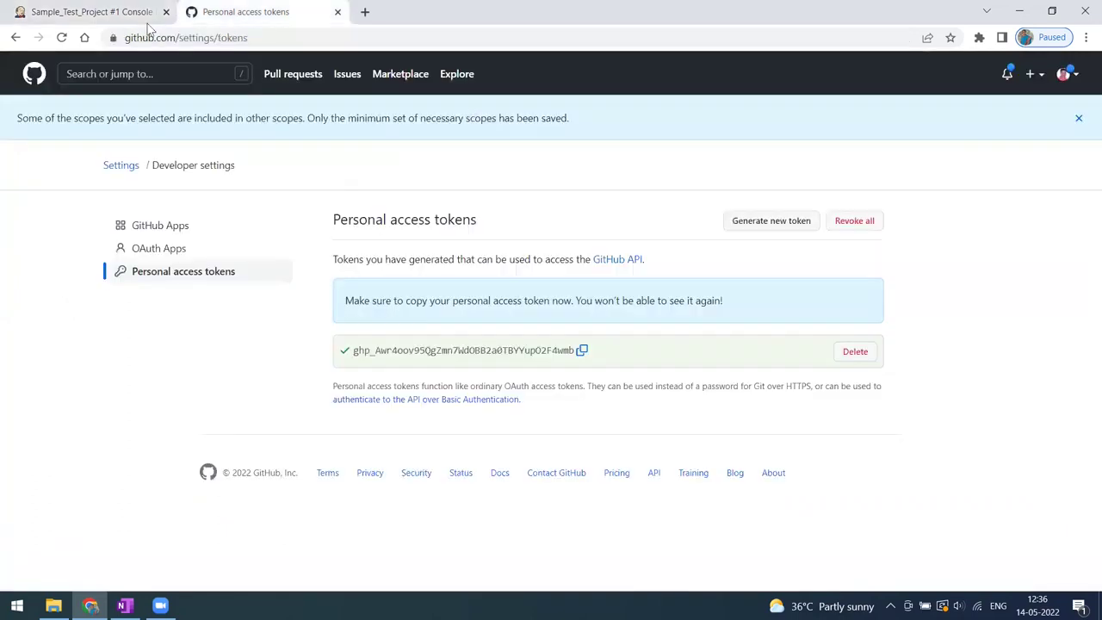
{"action": "left_click", "coordinate": [858, 359]}
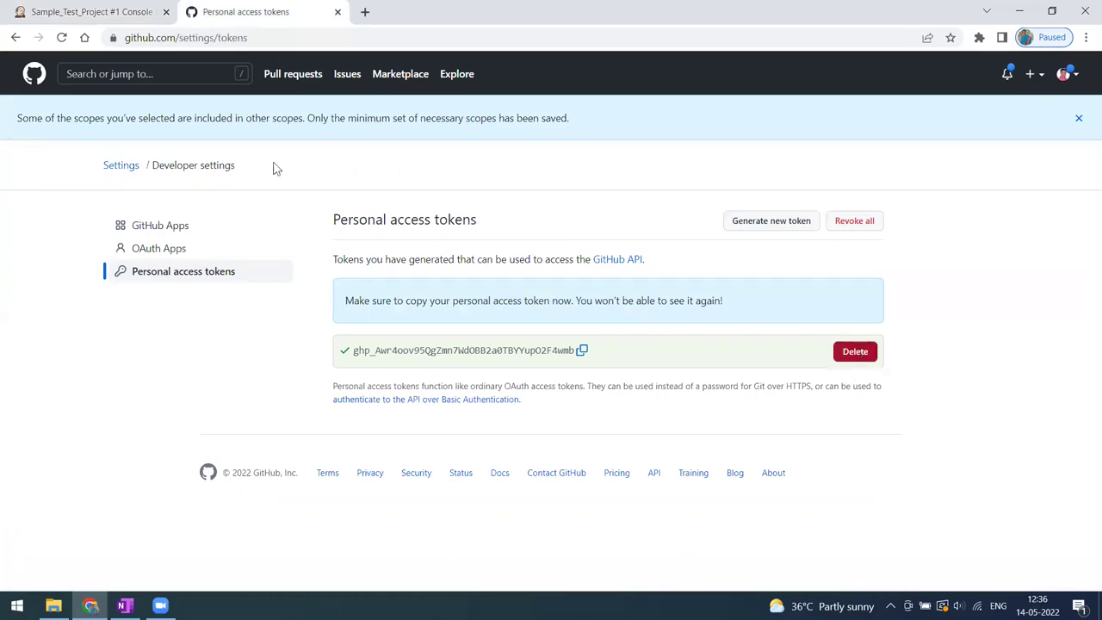
{"action": "key", "text": "ctrl+shift+Tab"}
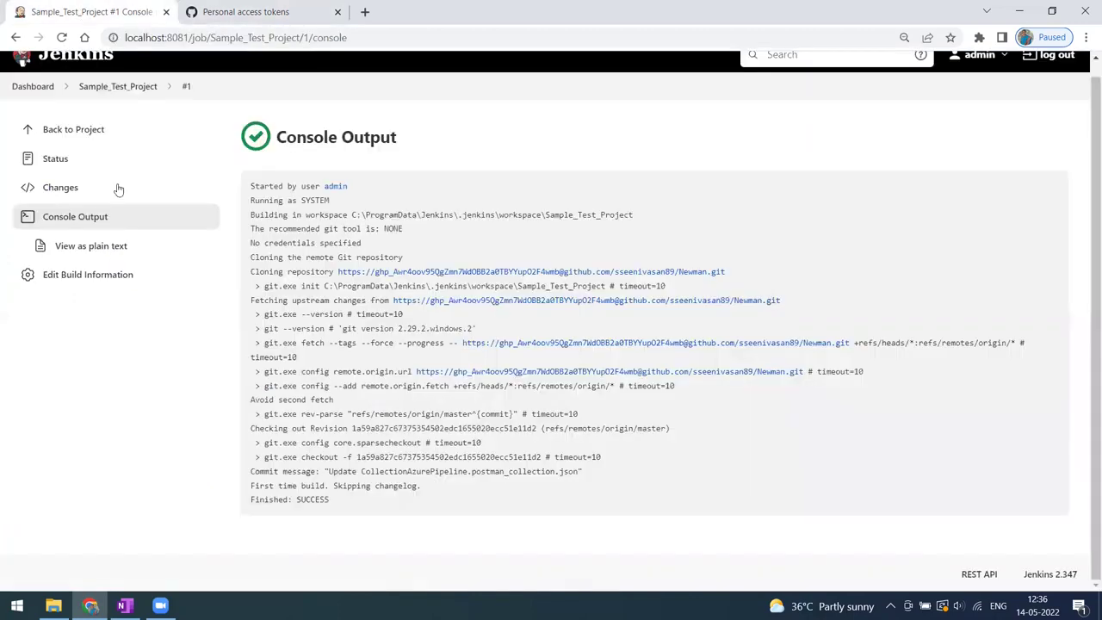
Step: Reopen the configuration of Sample_Test_Project and copy the newman run command from the OneNote notes
{"action": "left_click", "coordinate": [73, 129]}
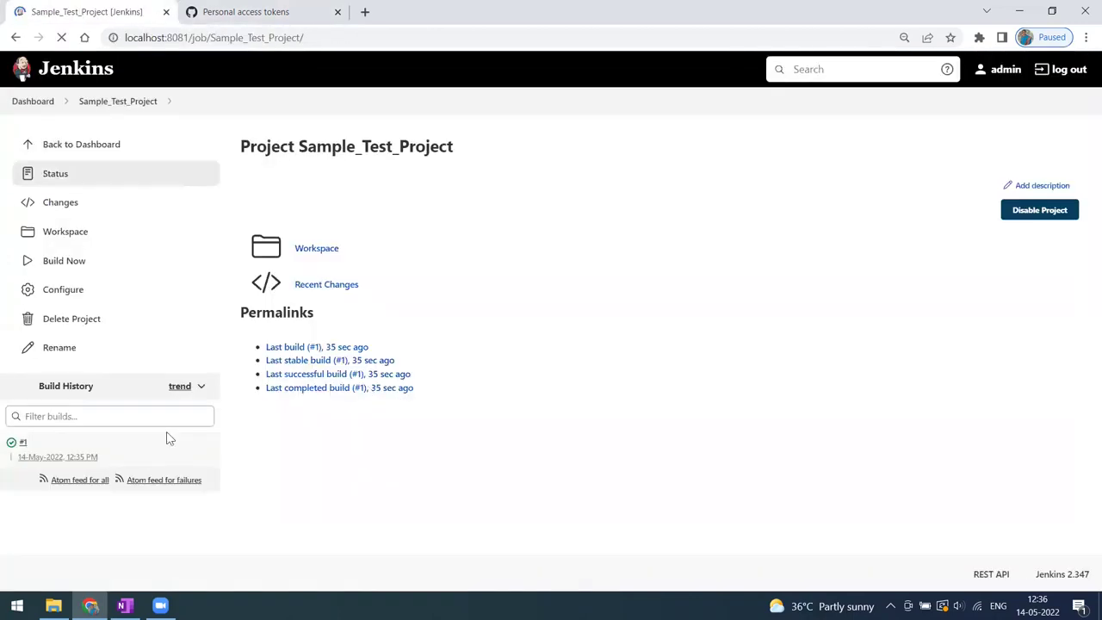
{"action": "left_click", "coordinate": [81, 290]}
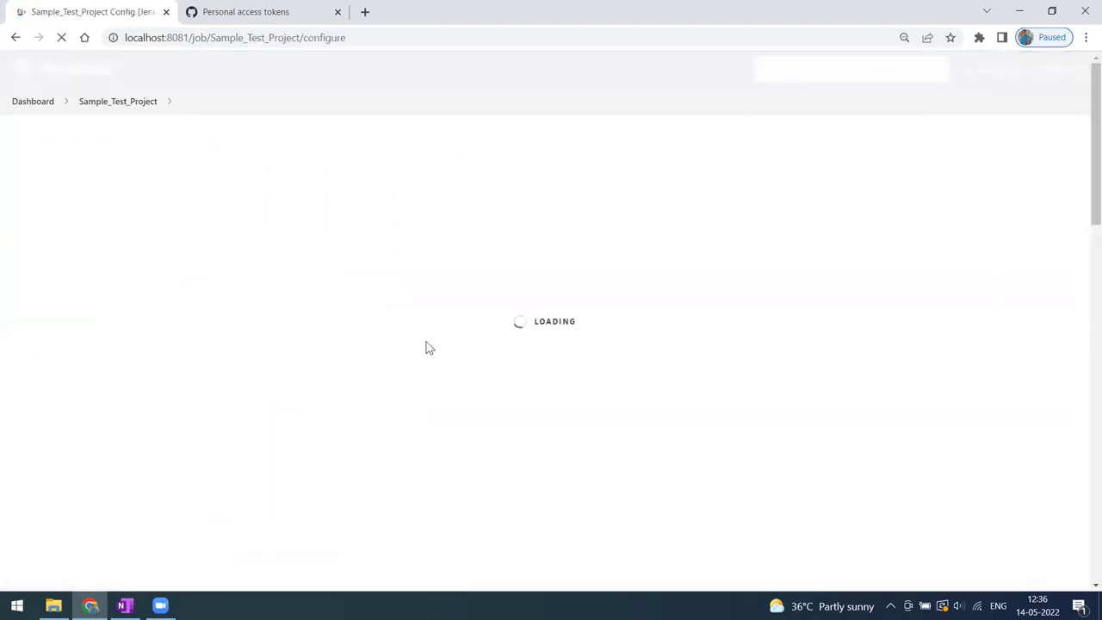
{"action": "key", "text": "alt+Tab"}
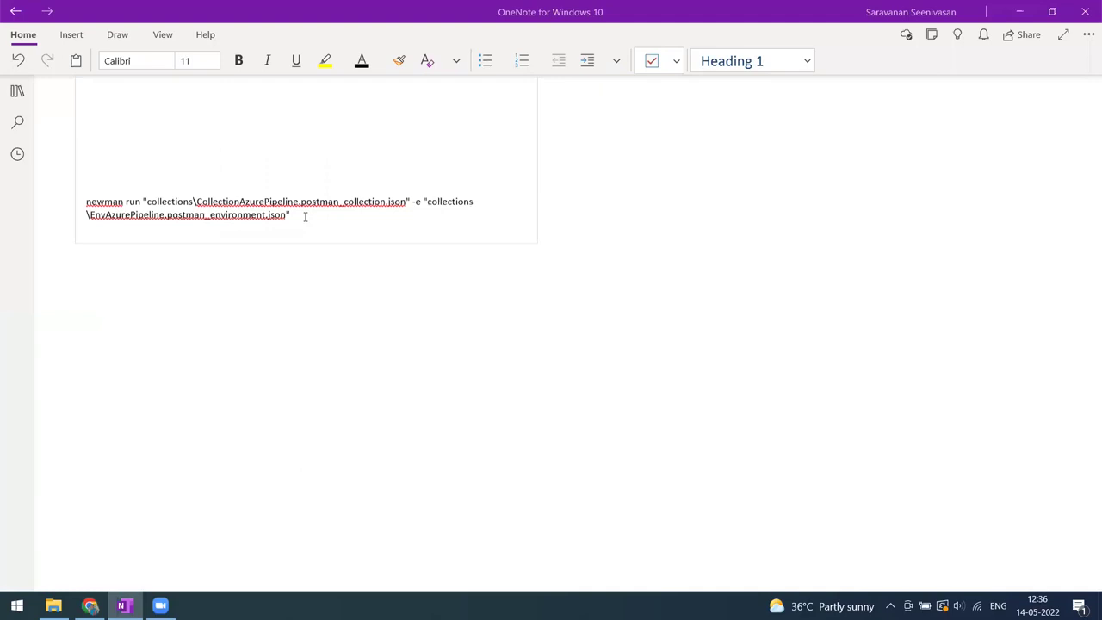
{"action": "left_click", "coordinate": [70, 200]}
{"action": "key", "text": "alt+Tab"}
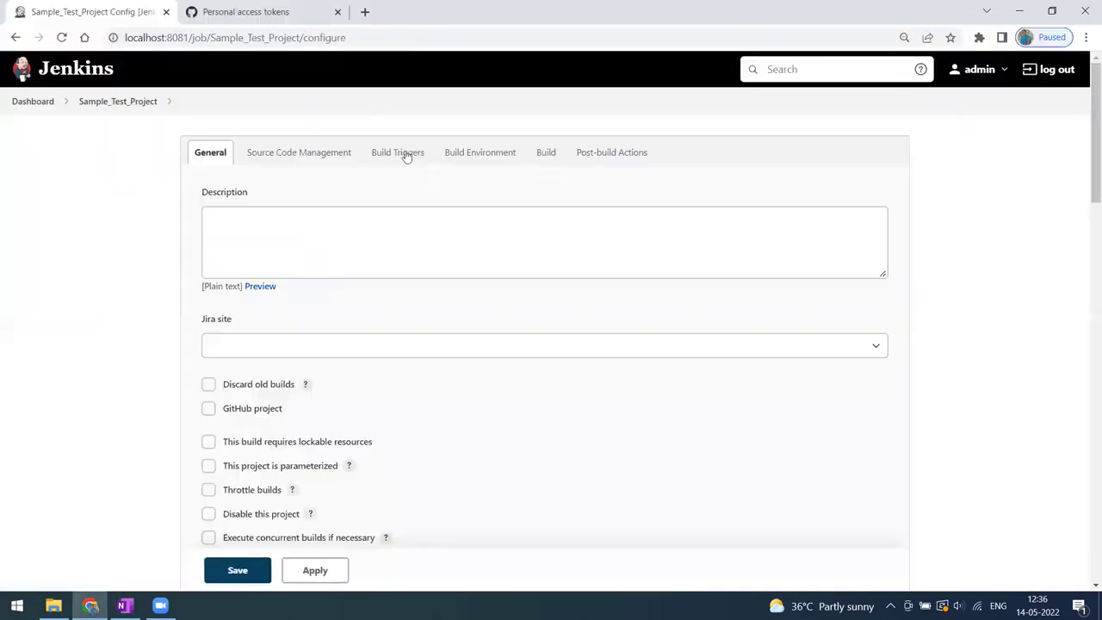
Step: In the project's build environment, enable Provide Node & npm bin/ folder to PATH
{"action": "scroll", "coordinate": [351, 345], "scroll_direction": "down", "scroll_amount": 15}
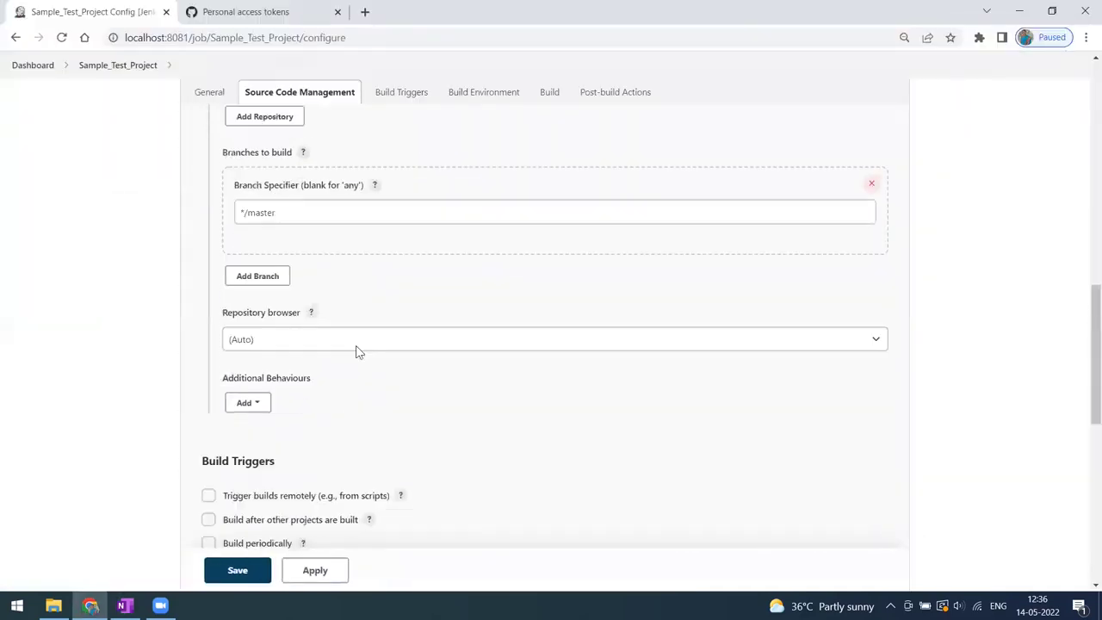
{"action": "left_click", "coordinate": [334, 430]}
{"action": "scroll", "coordinate": [311, 424], "scroll_direction": "down", "scroll_amount": 4}
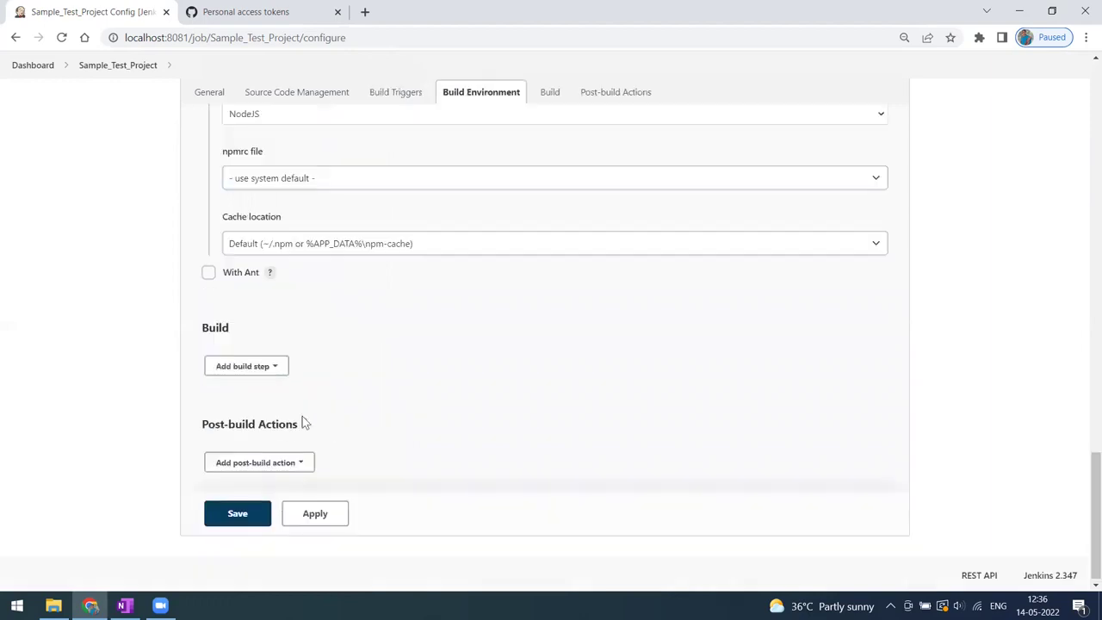
Step: Add an Execute Windows batch command step with newman run "collections\CollectionAzurePipeline.postman_collection.json" -e "collections\EnvAzurePipeline.postman_environment.json" and save the project
{"action": "left_click", "coordinate": [281, 368]}
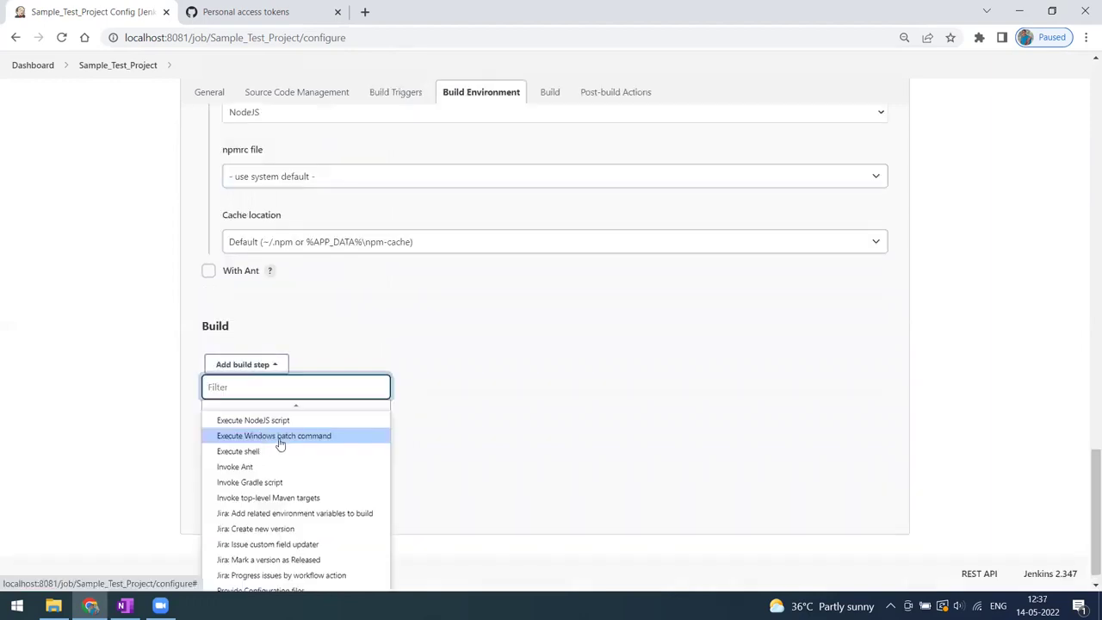
{"action": "left_click", "coordinate": [305, 437]}
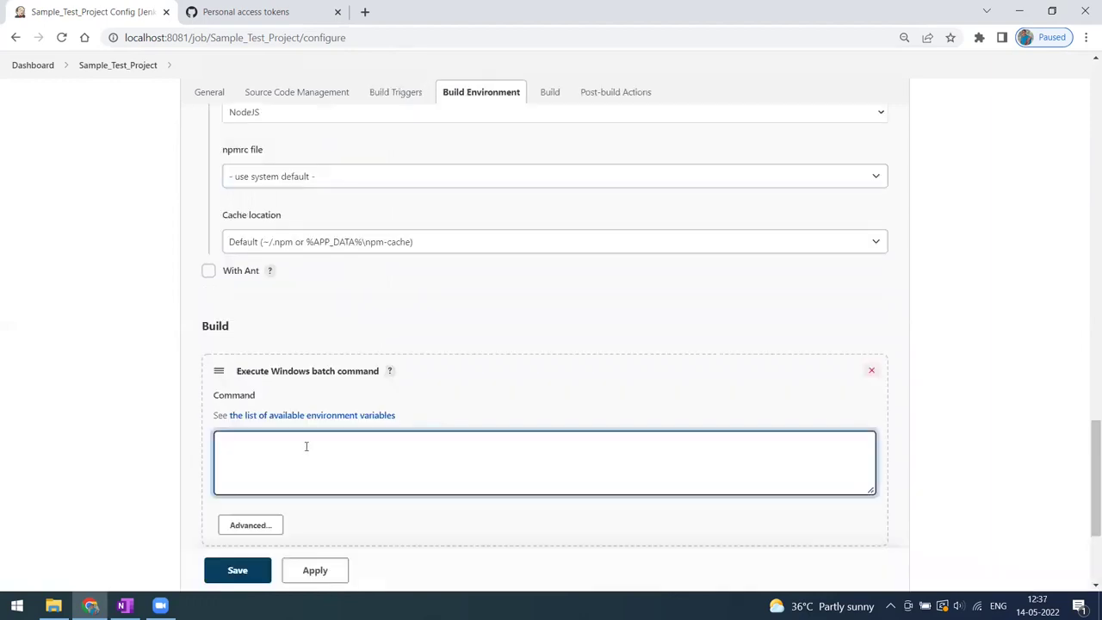
{"action": "type", "text": "newman run \"collections\\CollectionAzurePipeline.postman_collection.json\" -e \"collections\\EnvAzurePipeline.postman_environment.json\""}
{"action": "scroll", "coordinate": [259, 482], "scroll_direction": "down", "scroll_amount": 2}
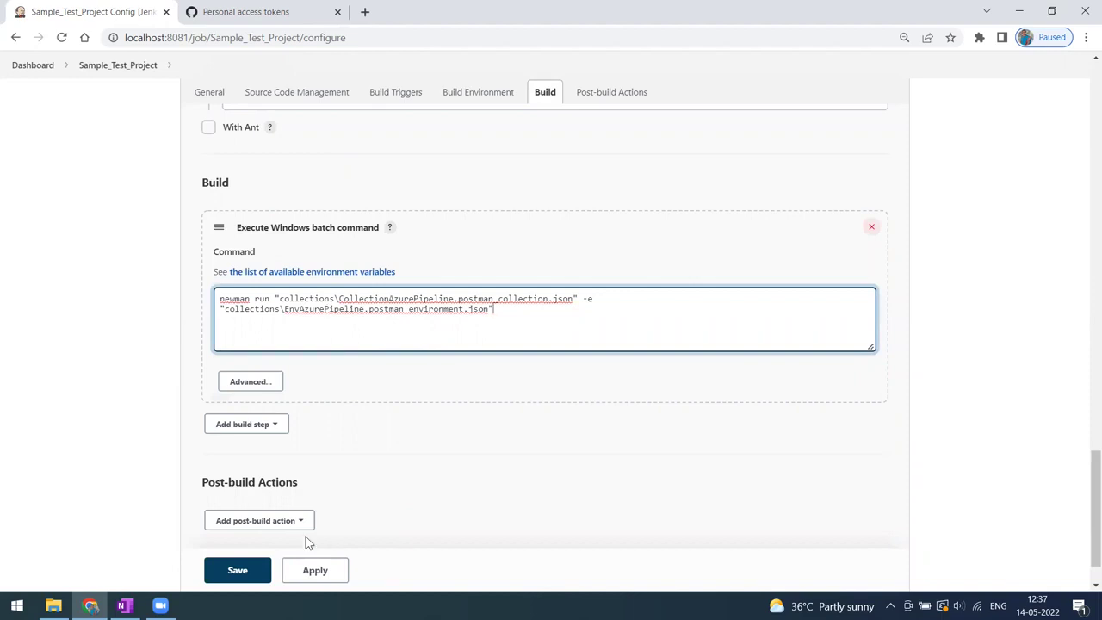
{"action": "left_click", "coordinate": [241, 572]}
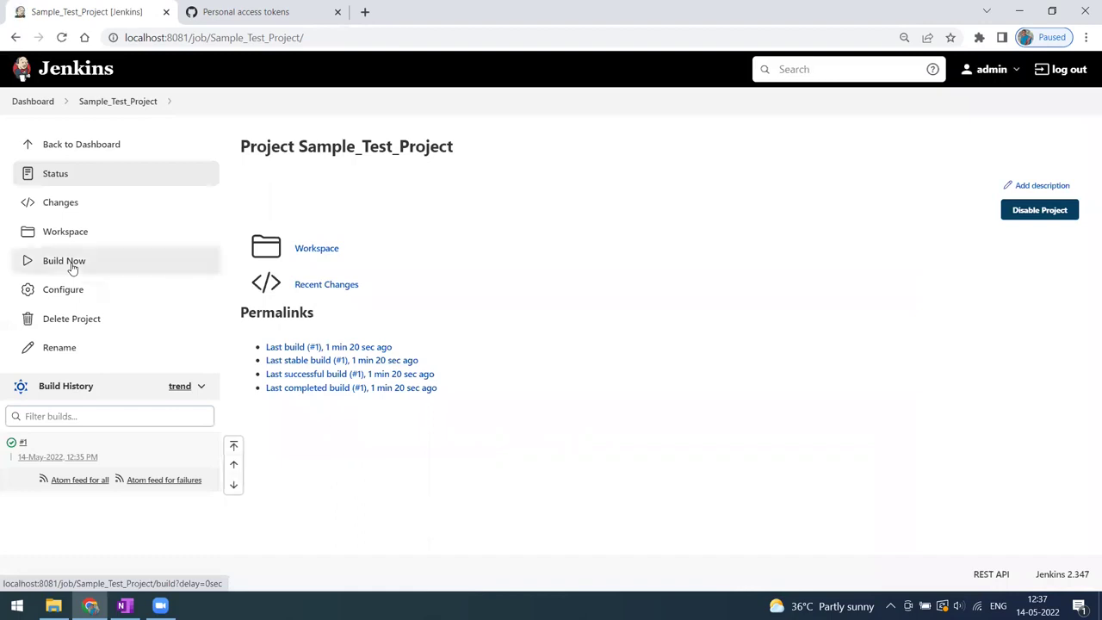
Step: Start another build of Sample_Test_Project and cancel the duplicate pending build #3
{"action": "left_click", "coordinate": [72, 269]}
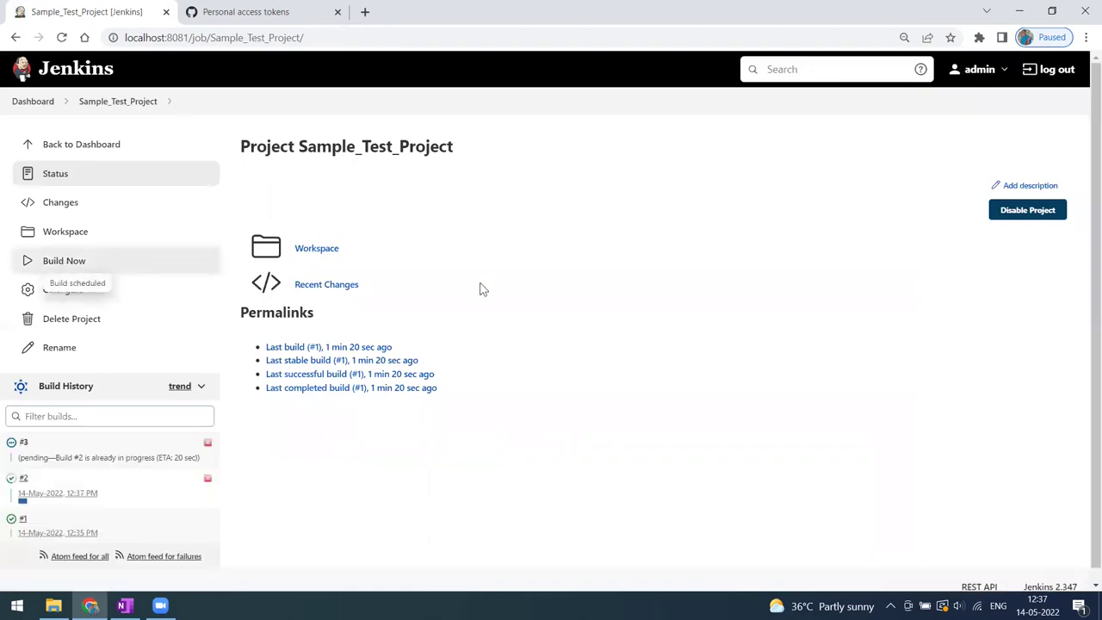
{"action": "left_click", "coordinate": [208, 445]}
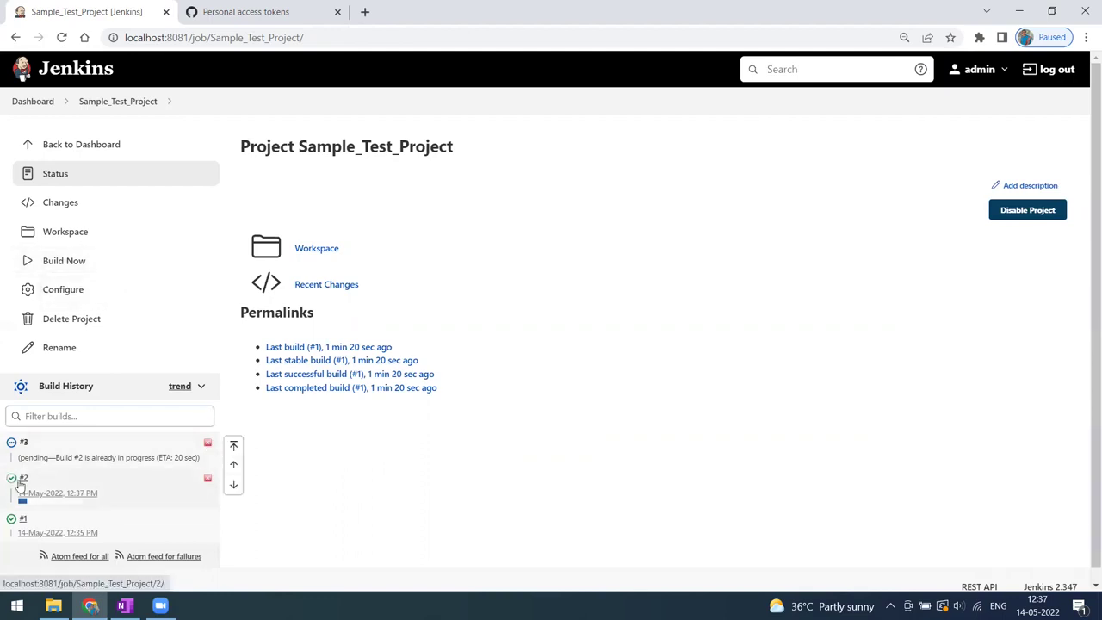
Step: Open the console output of build #2 and examine the newman test run results
{"action": "left_click", "coordinate": [41, 465]}
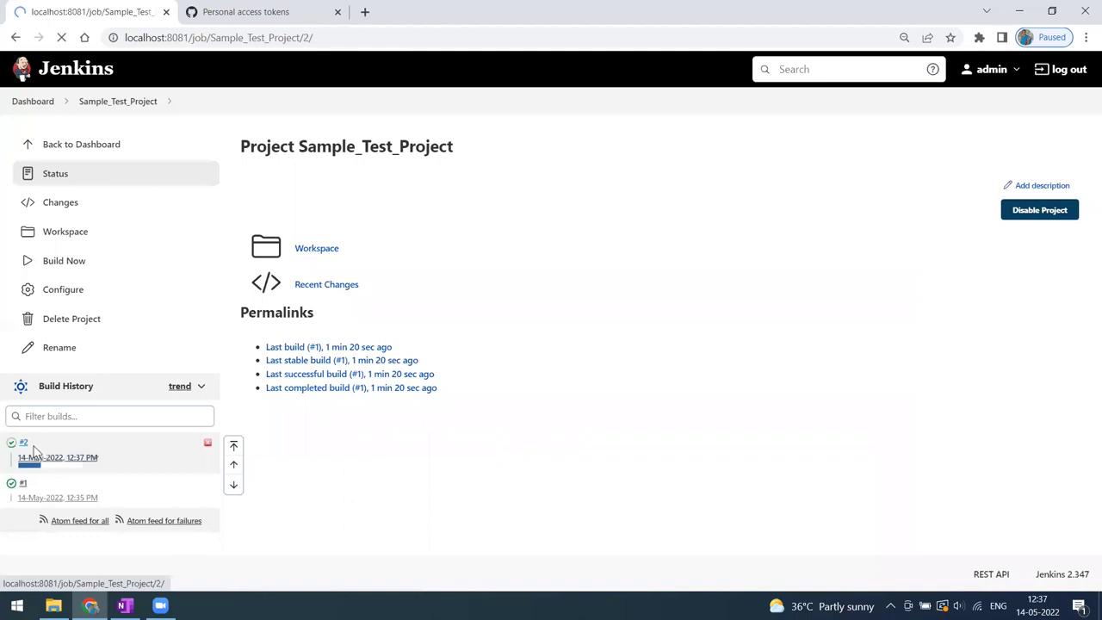
{"action": "left_click", "coordinate": [86, 232]}
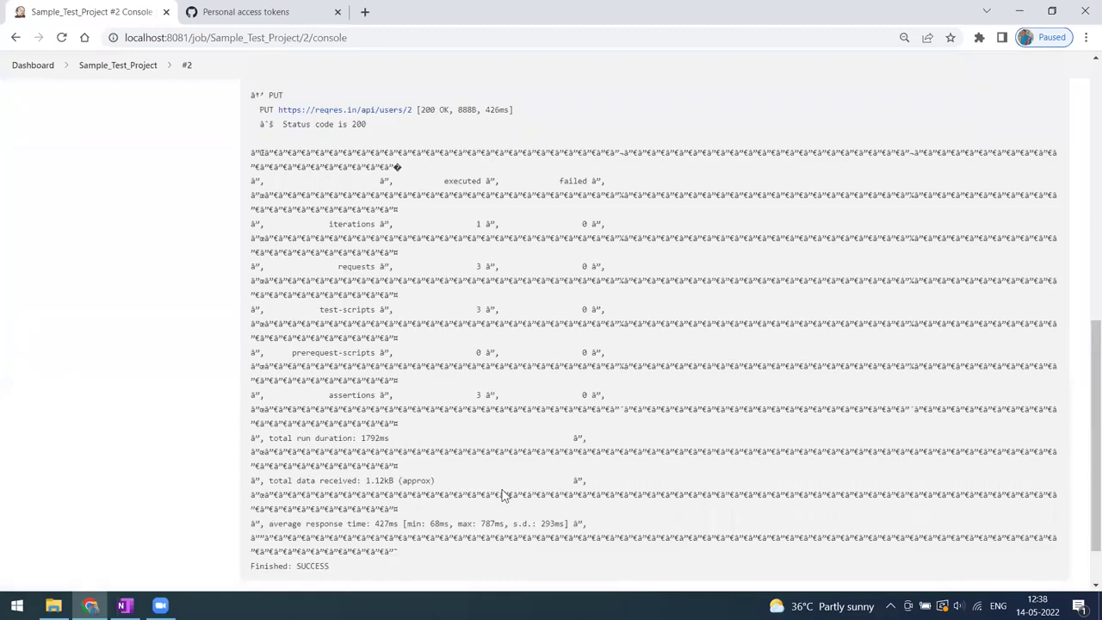
Step: Review the executed command, request results and summary table in build #2's console output
{"action": "scroll", "coordinate": [507, 495], "scroll_direction": "up", "scroll_amount": 3}
{"action": "scroll", "coordinate": [400, 293], "scroll_direction": "up", "scroll_amount": 1}
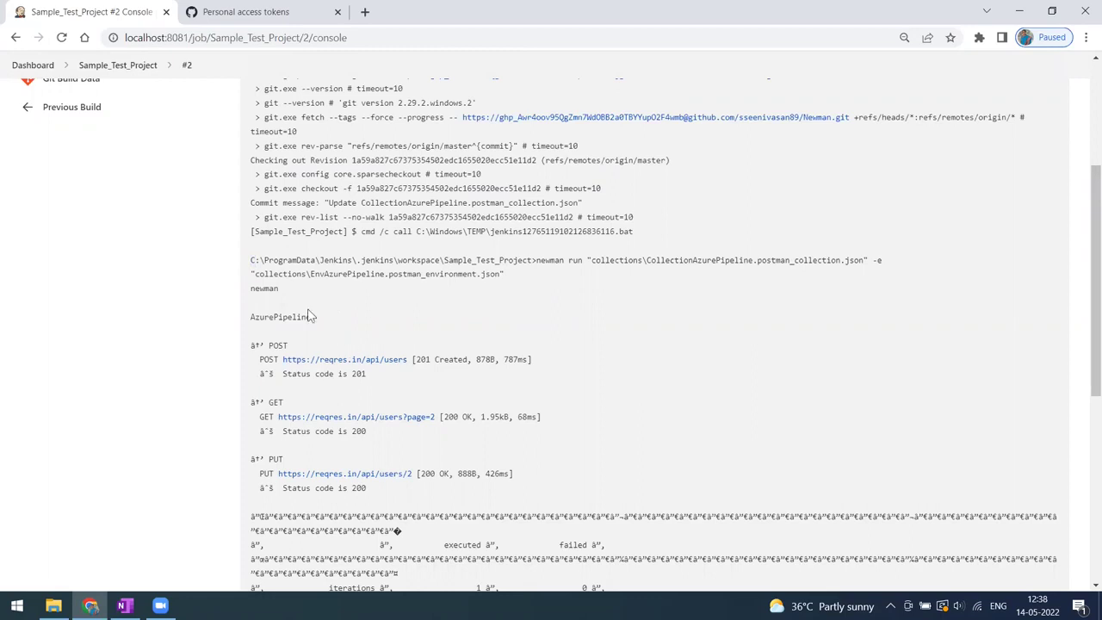
{"action": "scroll", "coordinate": [340, 355], "scroll_direction": "down", "scroll_amount": 3}
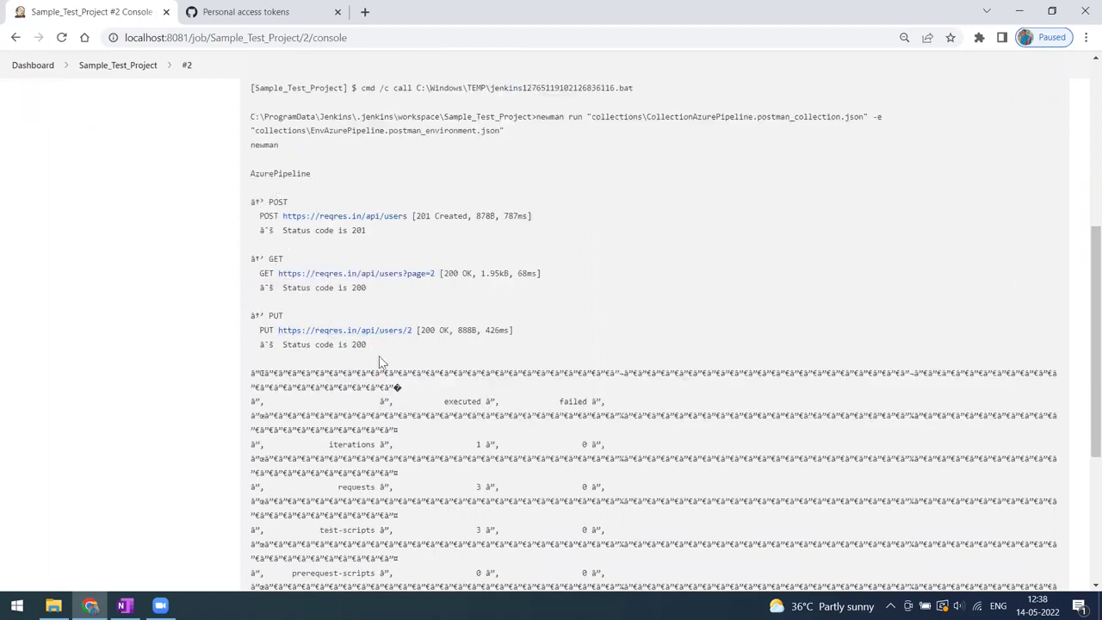
{"action": "scroll", "coordinate": [394, 388], "scroll_direction": "down", "scroll_amount": 3}
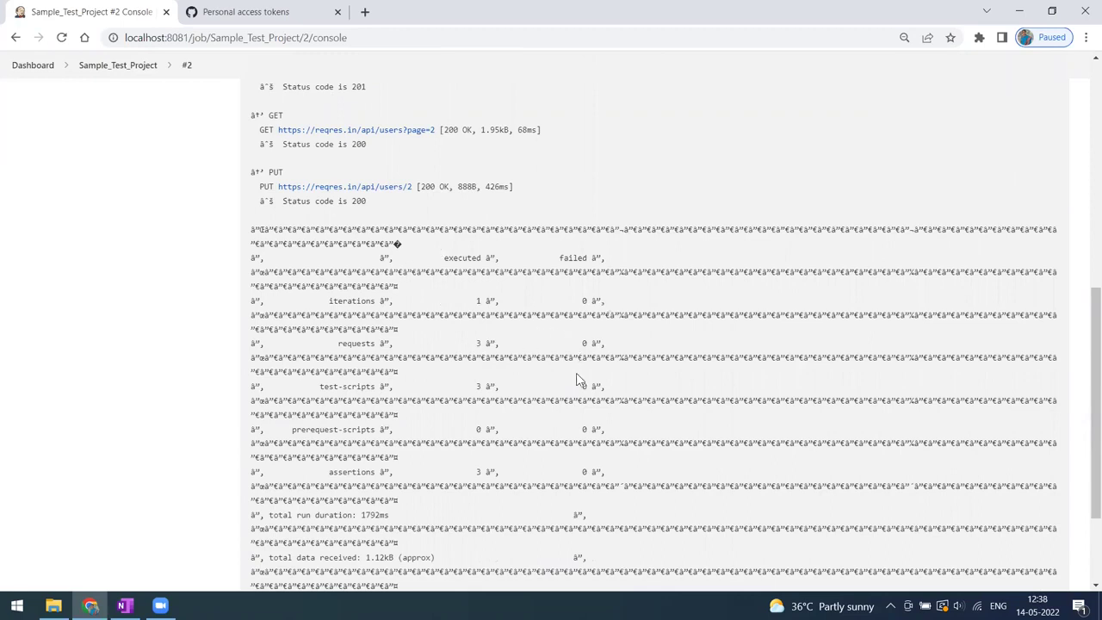
{"action": "scroll", "coordinate": [570, 425], "scroll_direction": "down", "scroll_amount": 3}
{"action": "scroll", "coordinate": [560, 430], "scroll_direction": "up", "scroll_amount": 15}
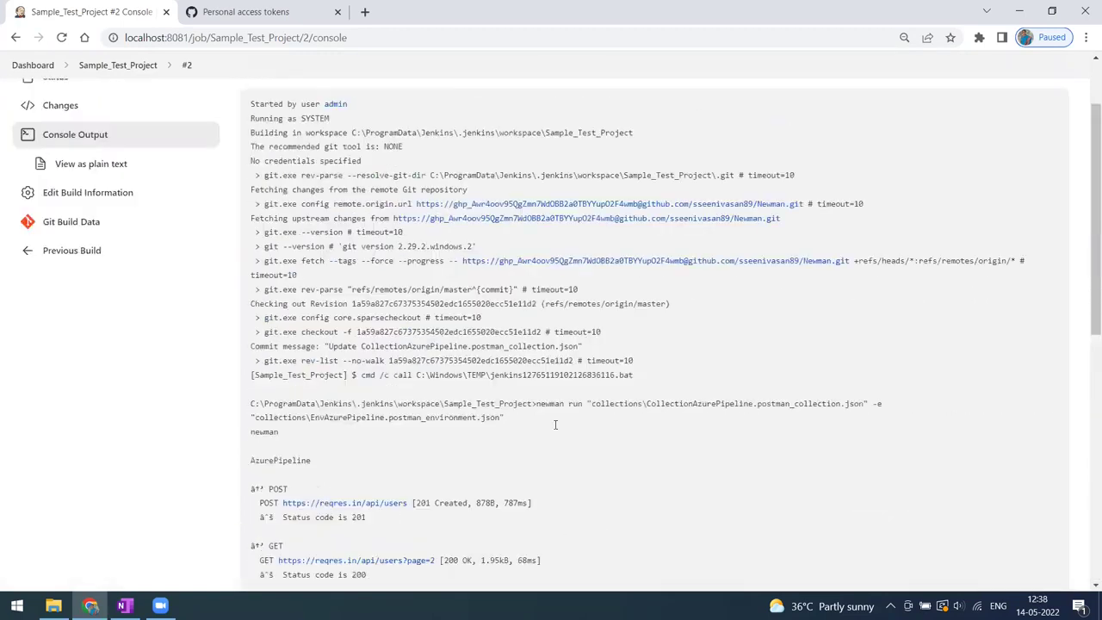
{"action": "scroll", "coordinate": [371, 444], "scroll_direction": "down", "scroll_amount": 10}
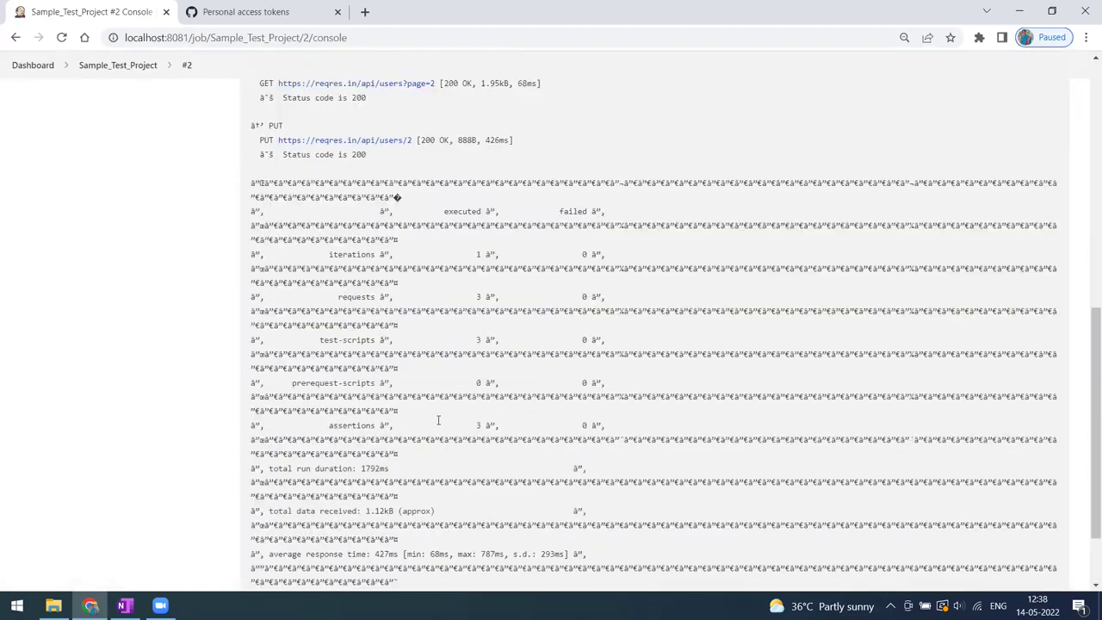
{"action": "scroll", "coordinate": [284, 327], "scroll_direction": "up", "scroll_amount": 10}
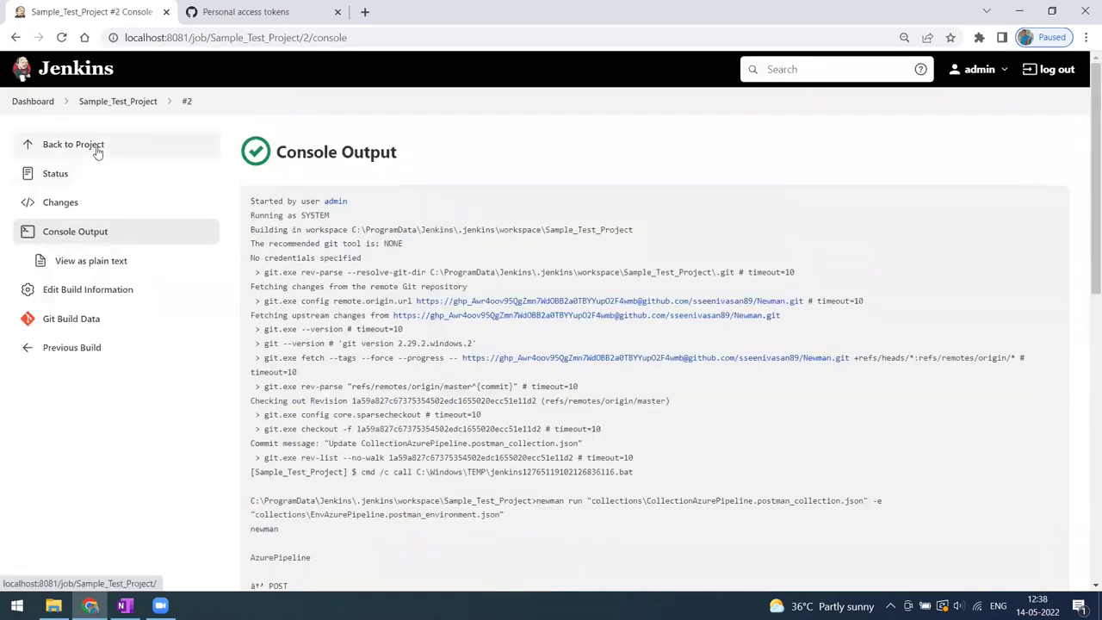
Step: Open the configuration of Sample_Test_Project at its Execute Windows batch command build step
{"action": "left_click", "coordinate": [95, 148]}
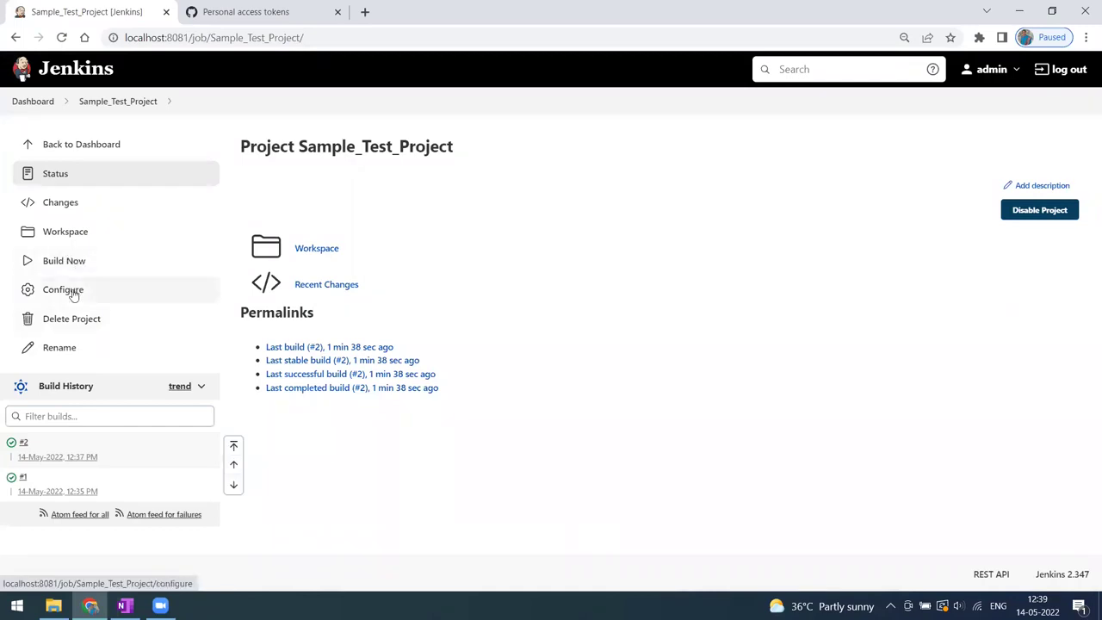
{"action": "left_click", "coordinate": [74, 294]}
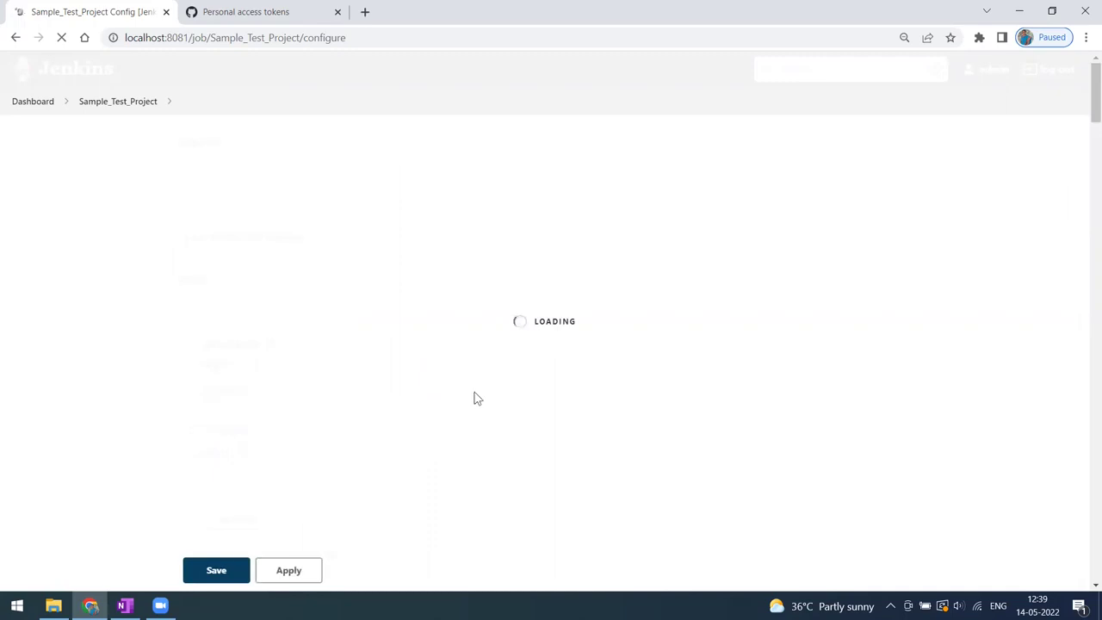
{"action": "scroll", "coordinate": [458, 451], "scroll_direction": "down", "scroll_amount": 10}
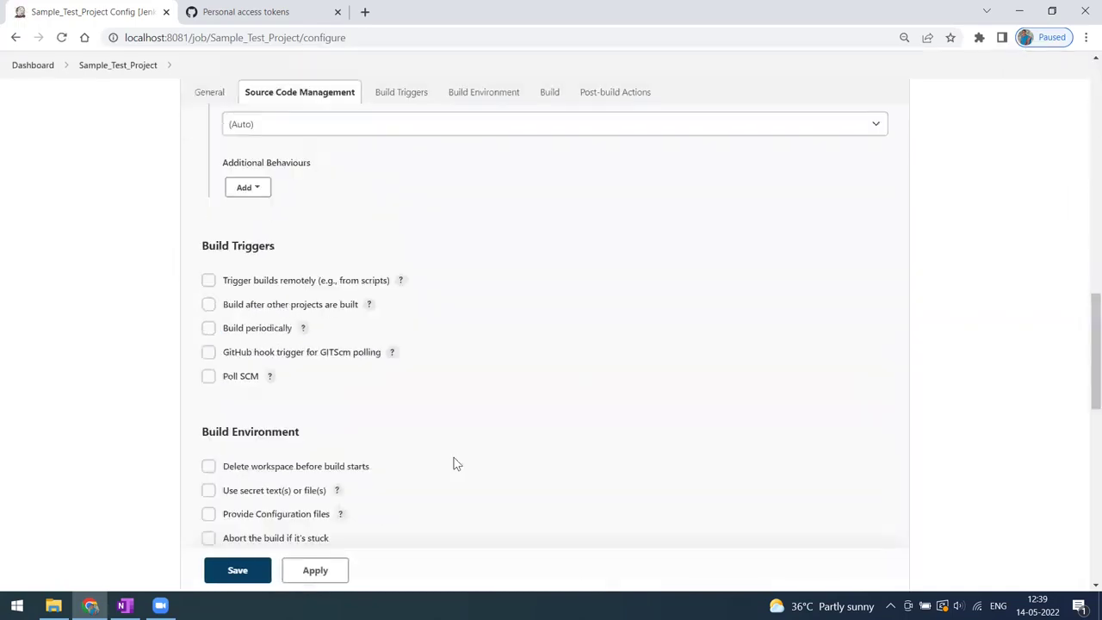
{"action": "scroll", "coordinate": [453, 461], "scroll_direction": "down", "scroll_amount": 3}
{"action": "scroll", "coordinate": [383, 468], "scroll_direction": "down", "scroll_amount": 4}
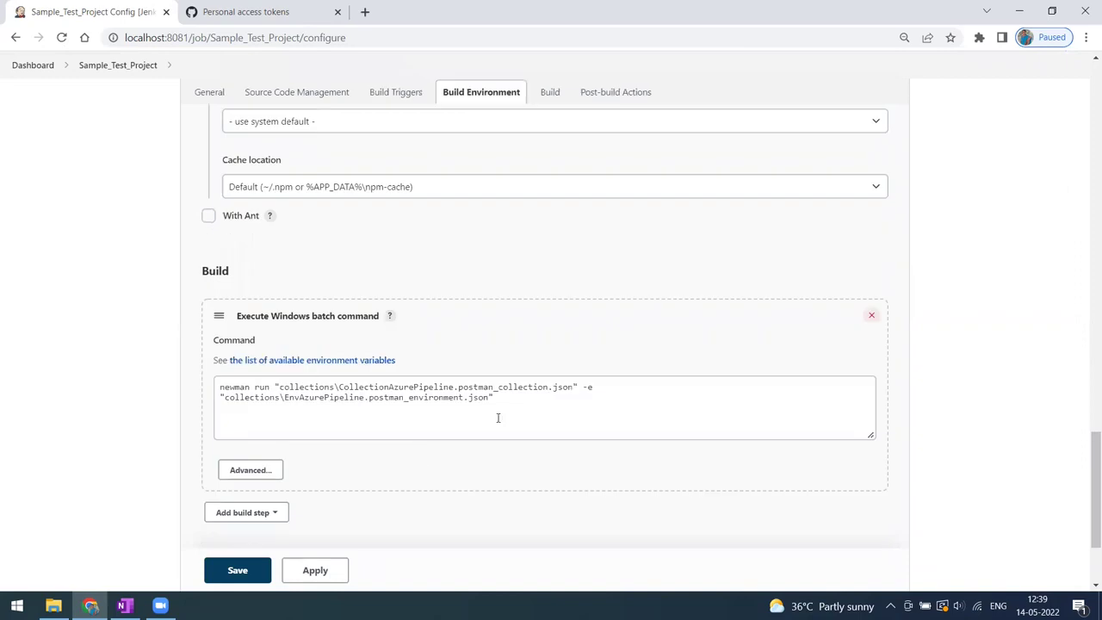
Step: Append --disable-unicode to the end of the newman run batch command and save the project
{"action": "left_click", "coordinate": [510, 395]}
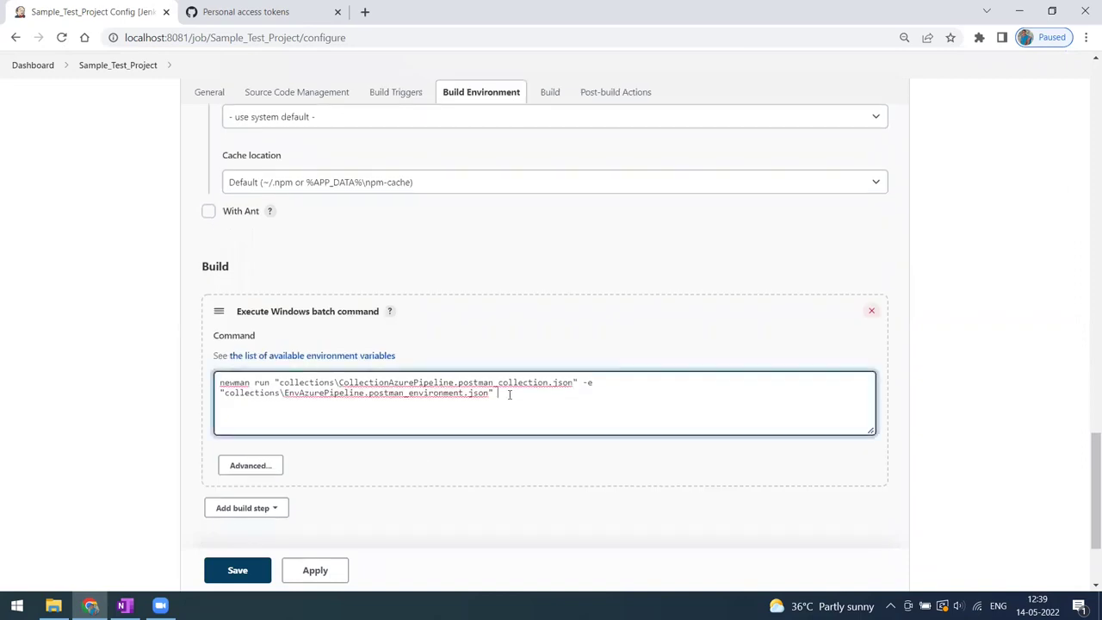
{"action": "type", "text": "--risable"}
{"action": "type", "text": "-unoc"}
{"action": "key", "text": "BackSpace"}
{"action": "key", "text": "BackSpace"}
{"action": "type", "text": "icode"}
{"action": "scroll", "coordinate": [392, 489], "scroll_direction": "down", "scroll_amount": 1}
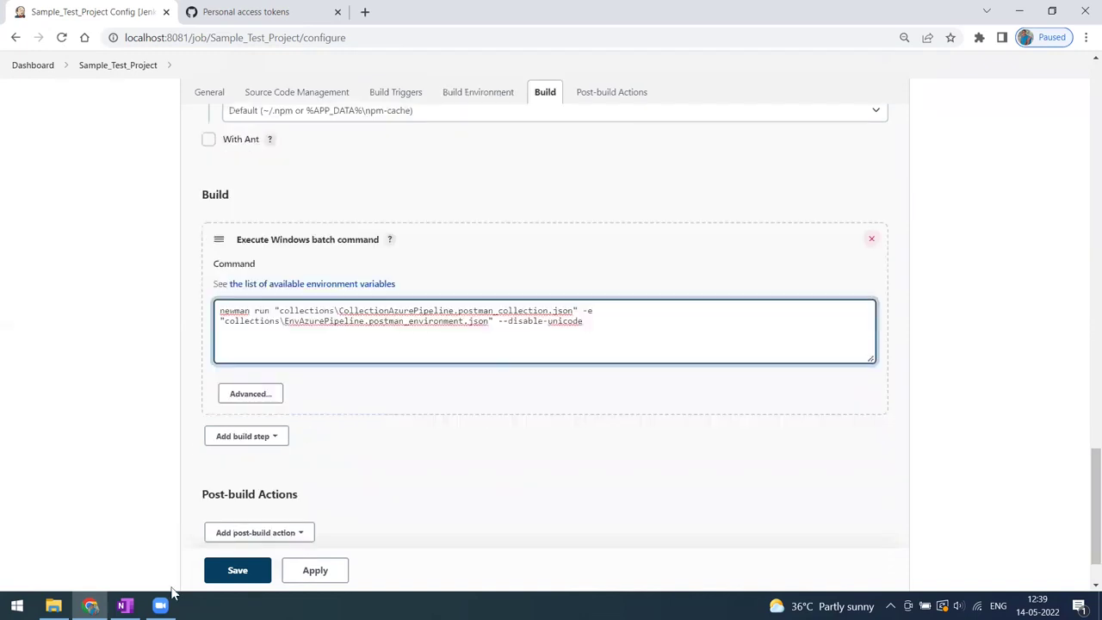
{"action": "left_click", "coordinate": [237, 573]}
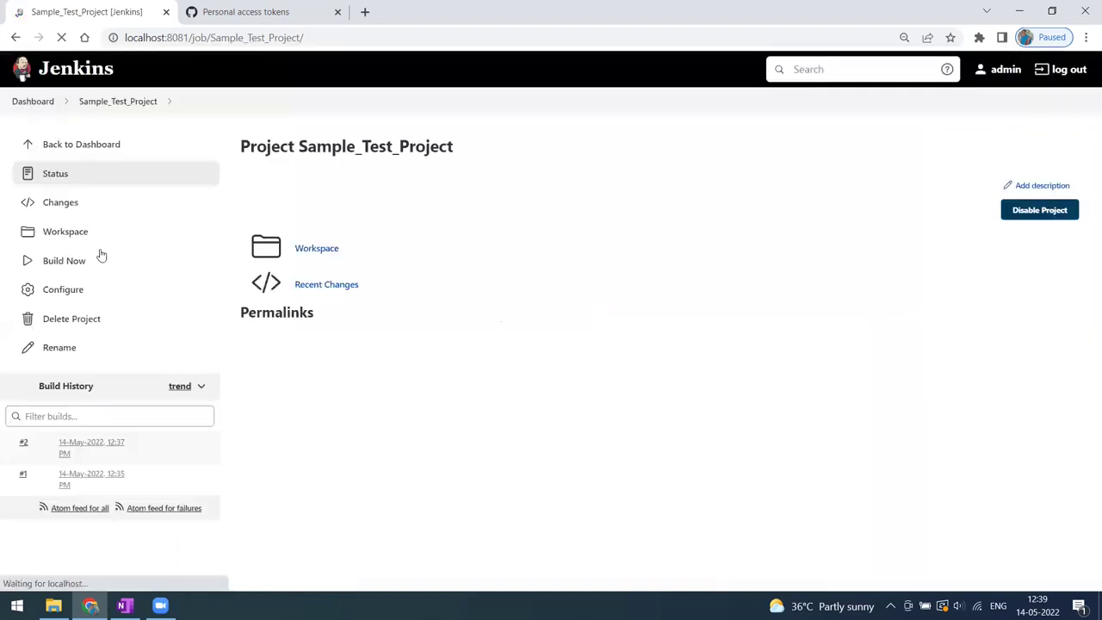
Step: Start a new build of Sample_Test_Project and open the console output of build #3
{"action": "left_click", "coordinate": [67, 263]}
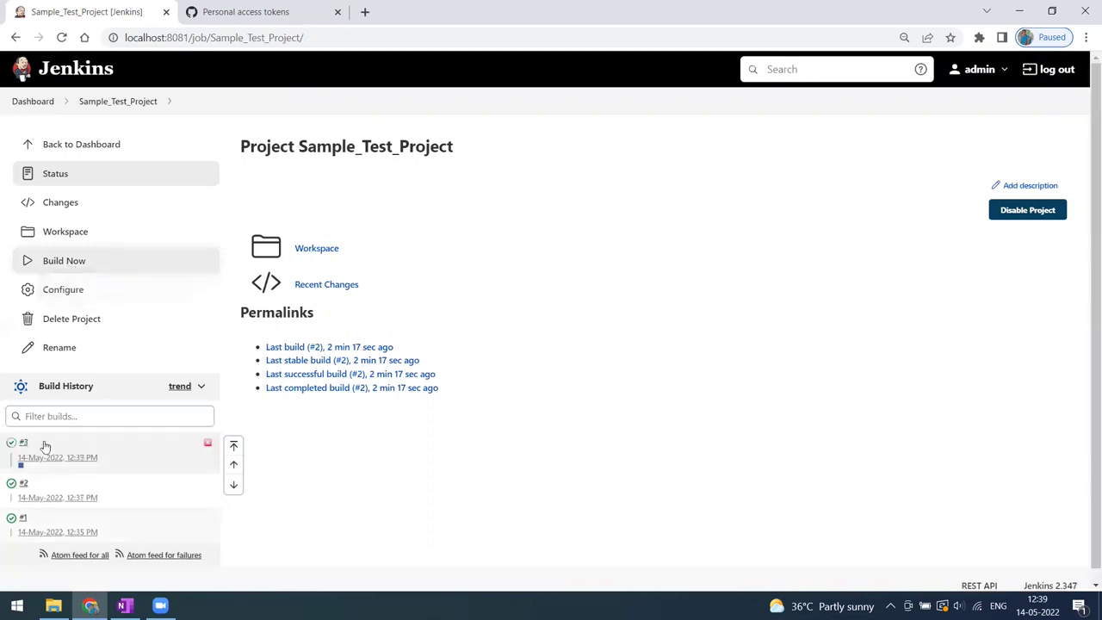
{"action": "left_click", "coordinate": [46, 447]}
{"action": "left_click", "coordinate": [78, 488]}
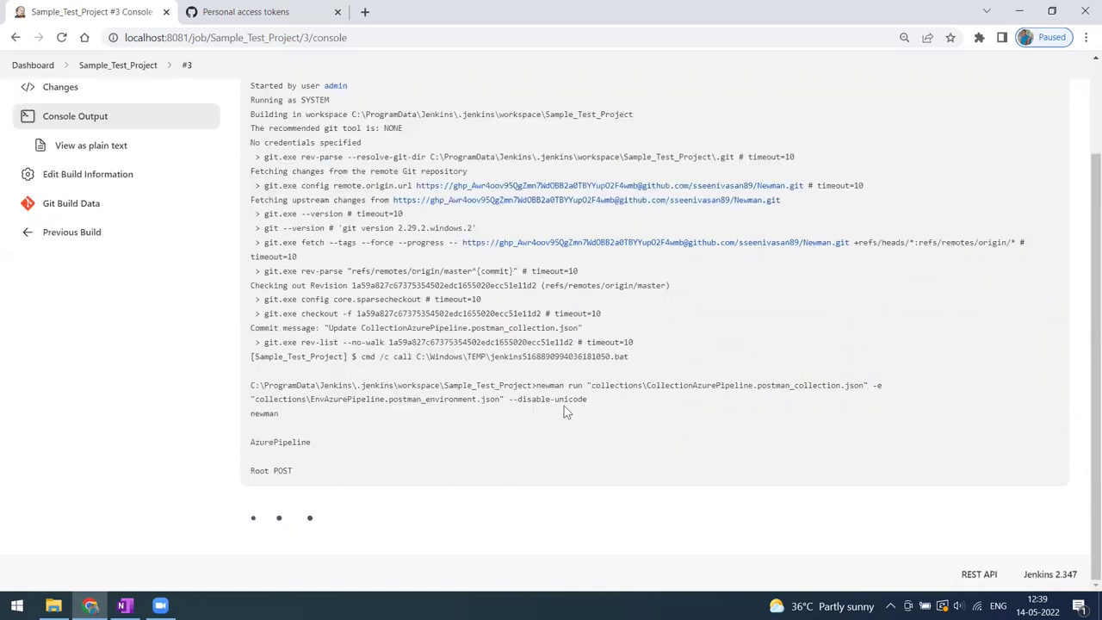
Step: Examine build #3's console output, checking the summary table and the --disable-unicode option in the executed command
{"action": "scroll", "coordinate": [591, 430], "scroll_direction": "up", "scroll_amount": 2}
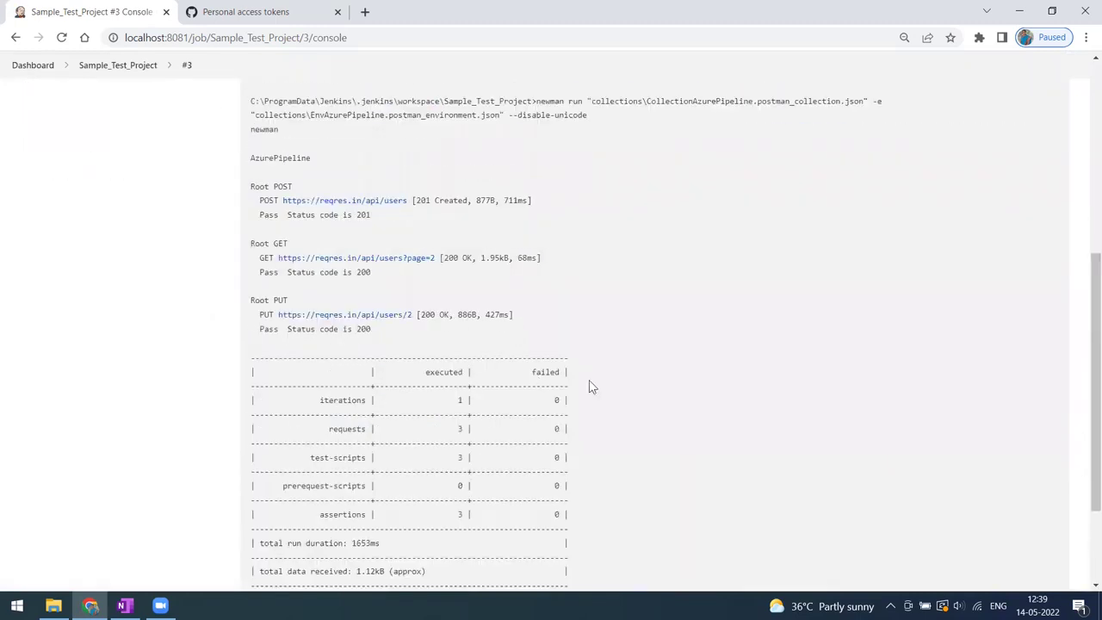
{"action": "scroll", "coordinate": [592, 387], "scroll_direction": "up", "scroll_amount": 2}
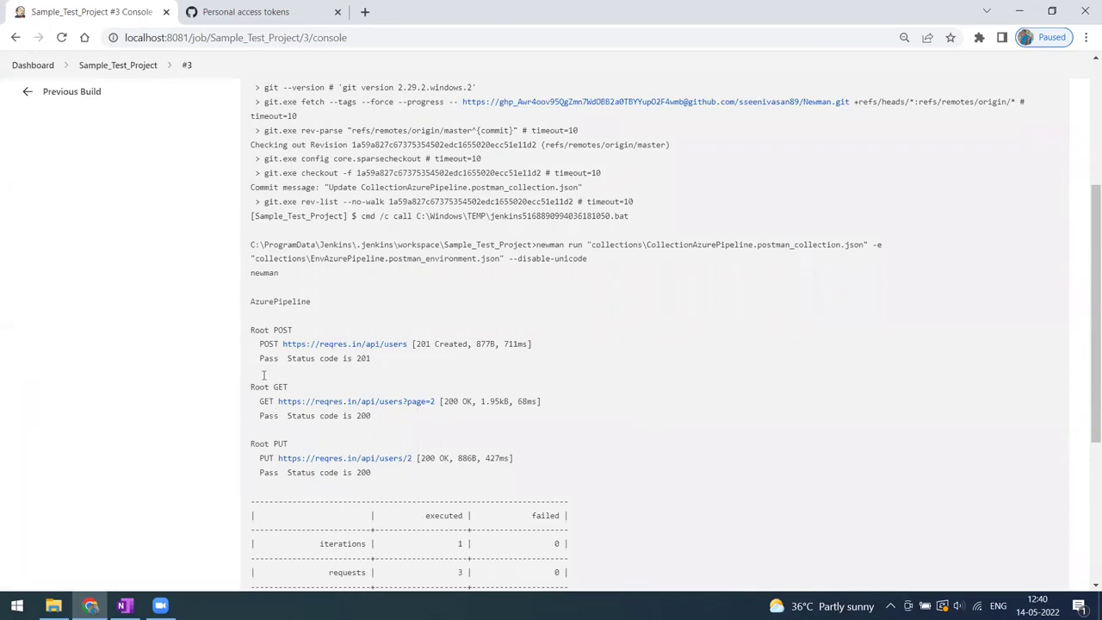
{"action": "scroll", "coordinate": [264, 374], "scroll_direction": "down", "scroll_amount": 2}
{"action": "left_click_drag", "start_coordinate": [489, 557], "coordinate": [266, 372]}
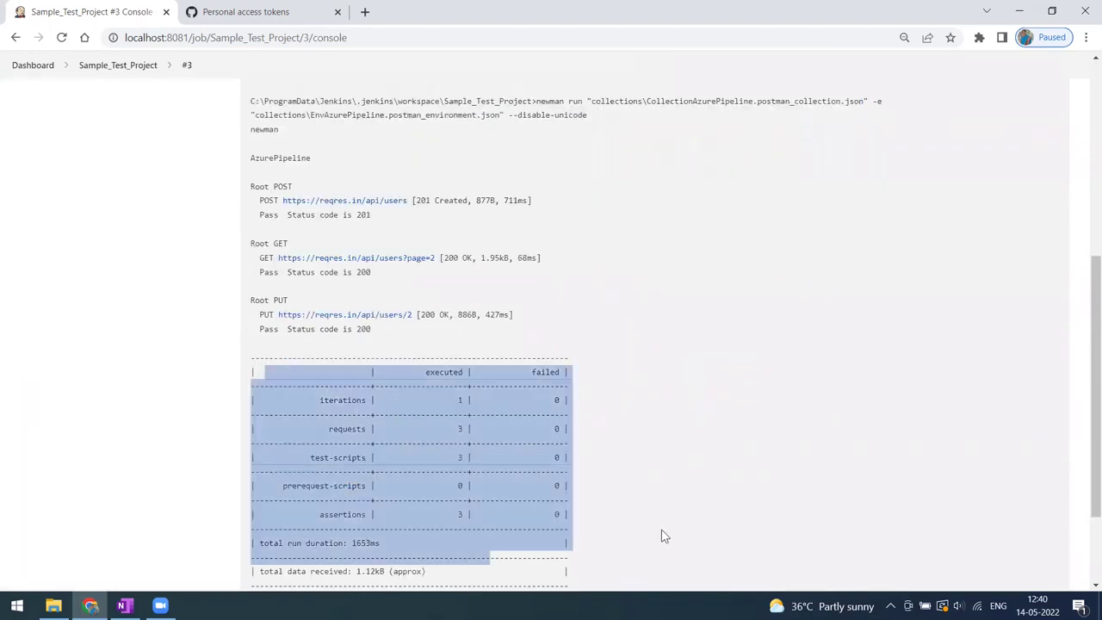
{"action": "left_click", "coordinate": [551, 359]}
{"action": "scroll", "coordinate": [511, 339], "scroll_direction": "up", "scroll_amount": 3}
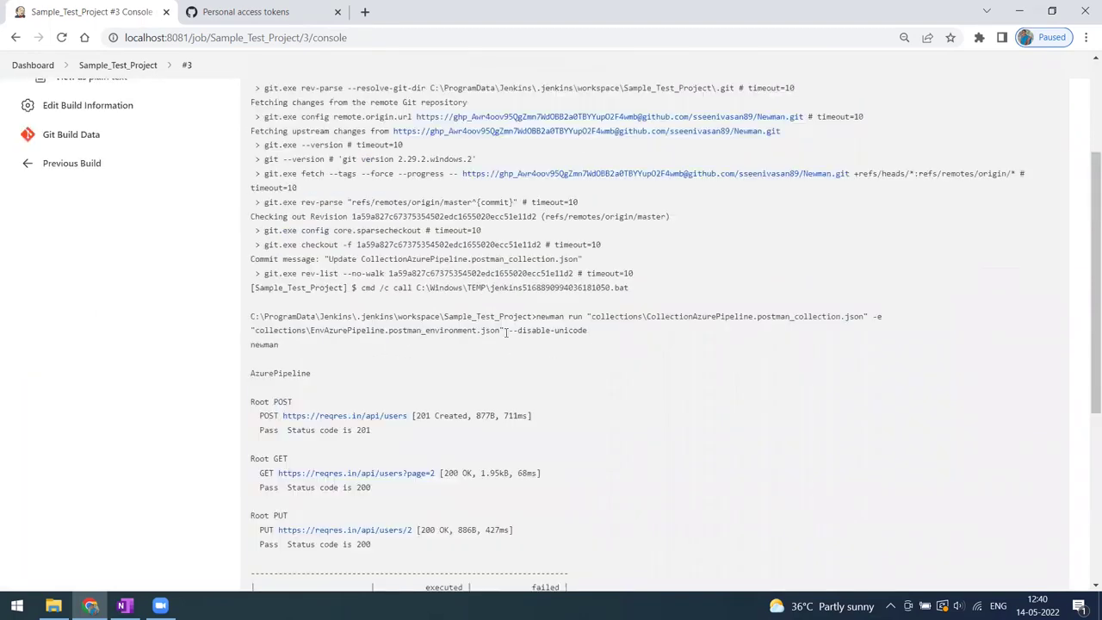
{"action": "left_click_drag", "start_coordinate": [507, 332], "coordinate": [591, 331]}
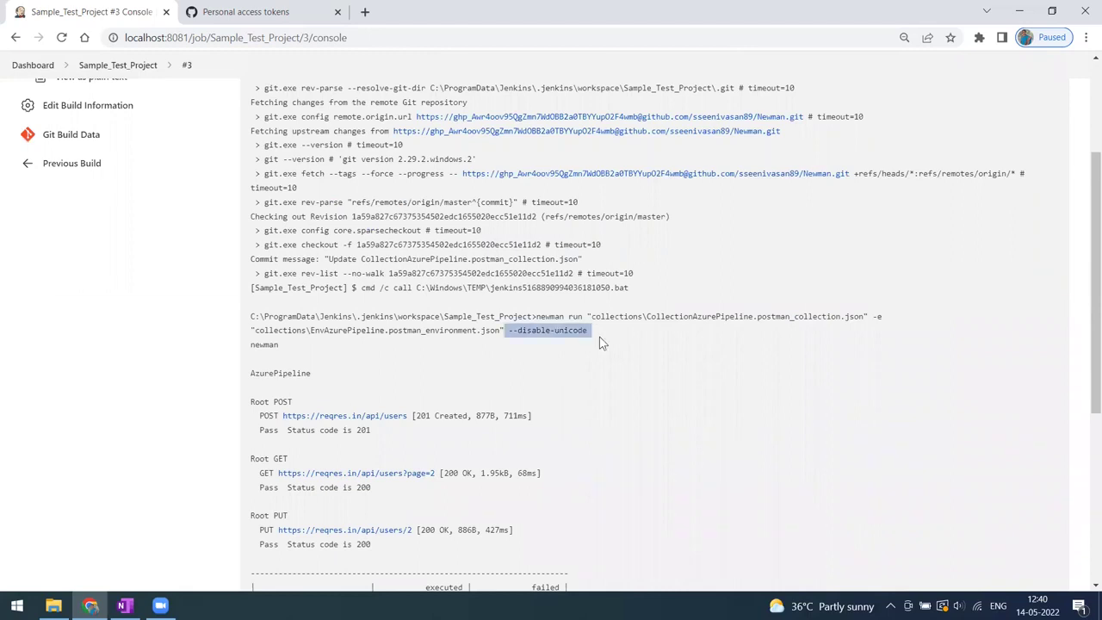
{"action": "left_click", "coordinate": [603, 343]}
{"action": "scroll", "coordinate": [75, 154], "scroll_direction": "up", "scroll_amount": 3}
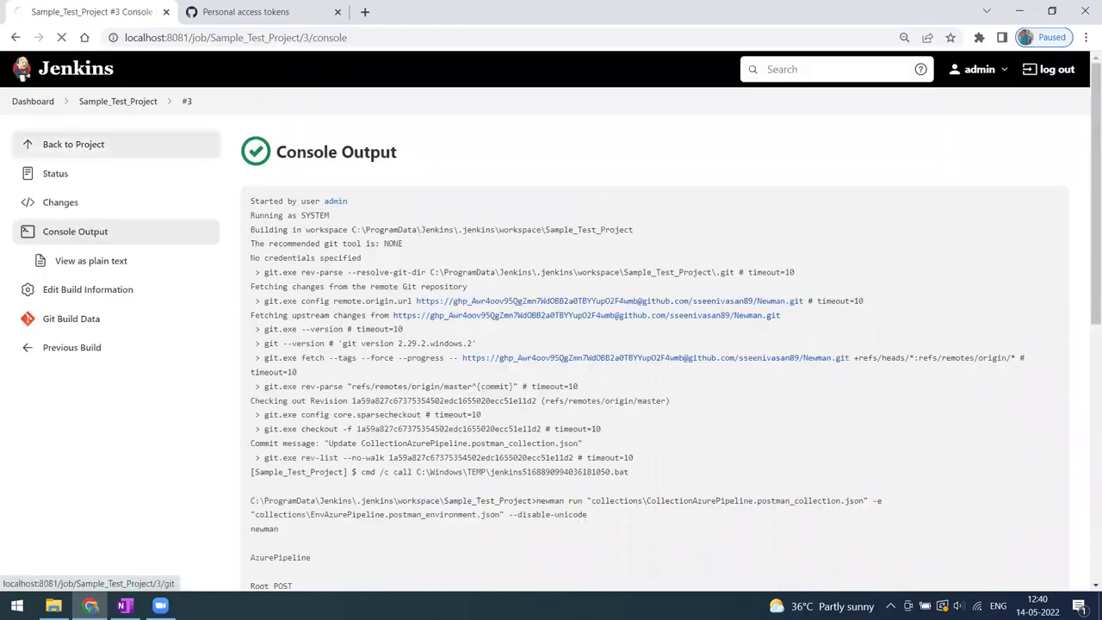
Step: Switch to File Explorer and open the jenkins XML document in C:\Program Files\Jenkins for editing
{"action": "key", "text": "alt+Tab"}
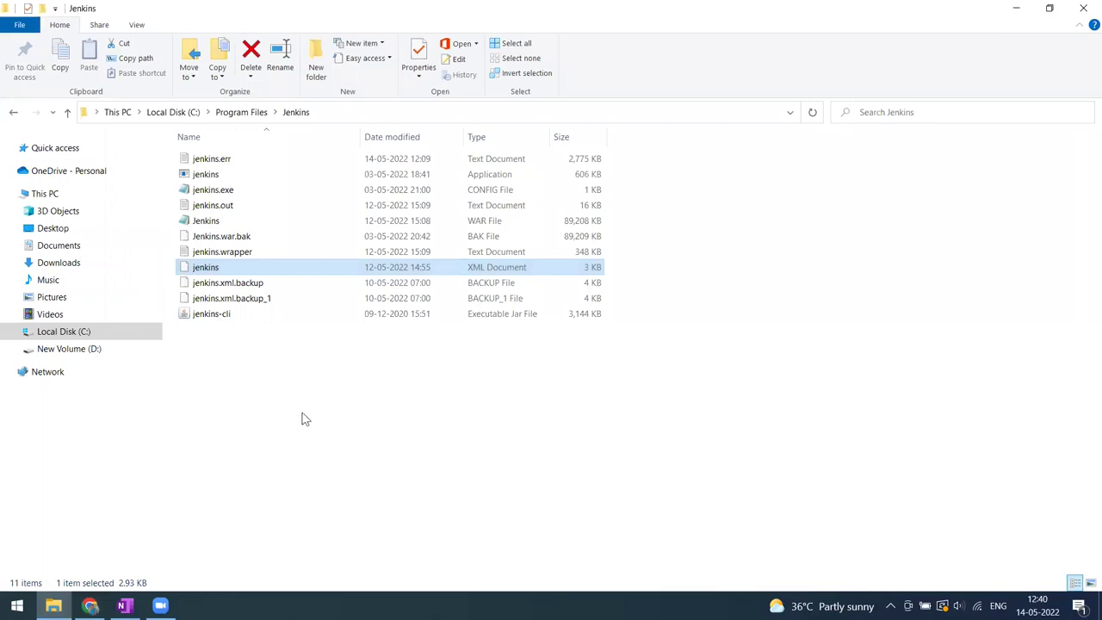
{"action": "left_click", "coordinate": [303, 418]}
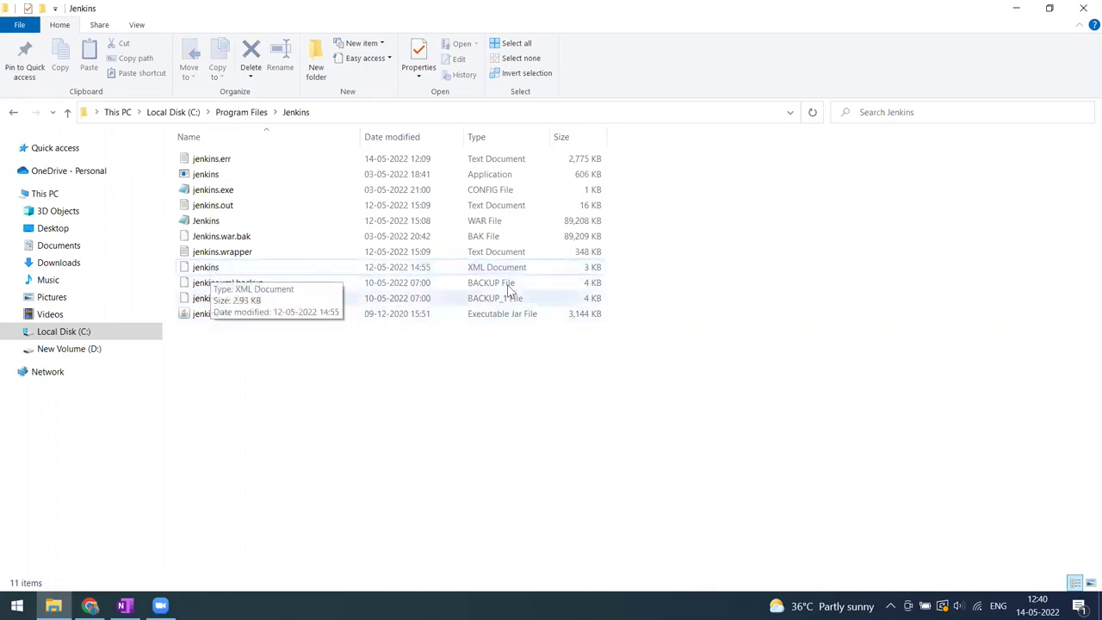
{"action": "left_click", "coordinate": [206, 269]}
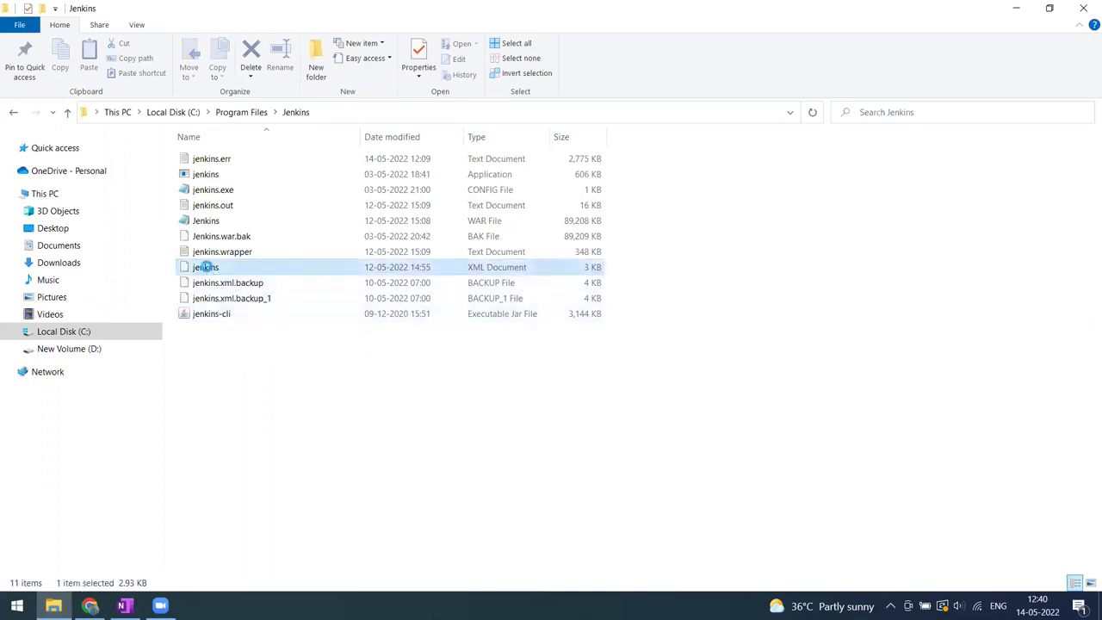
{"action": "right_click", "coordinate": [207, 272]}
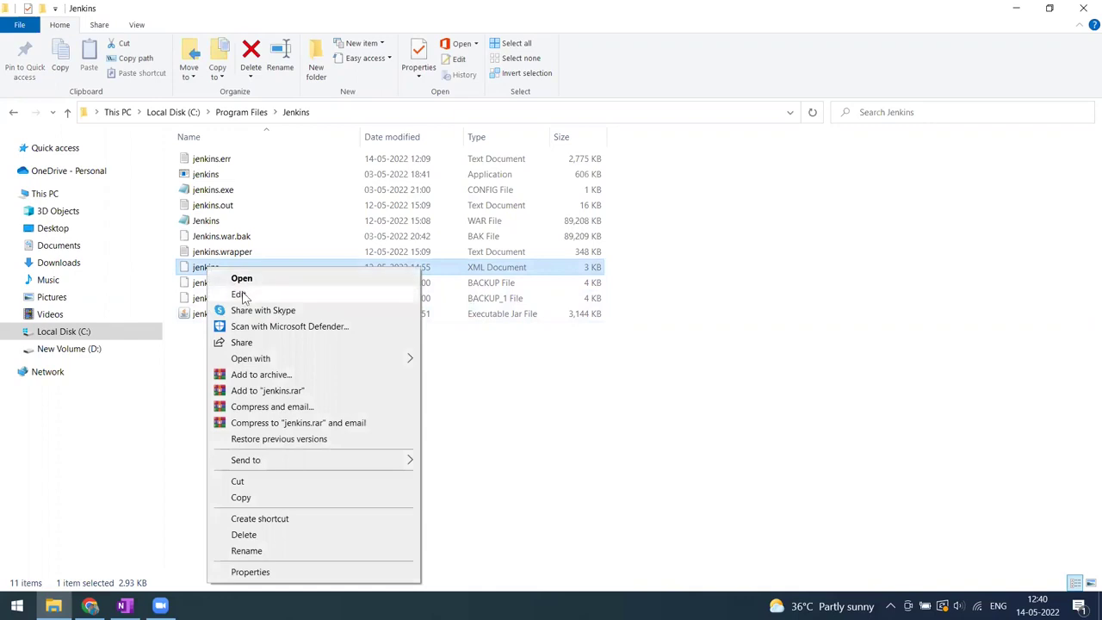
{"action": "left_click", "coordinate": [243, 294]}
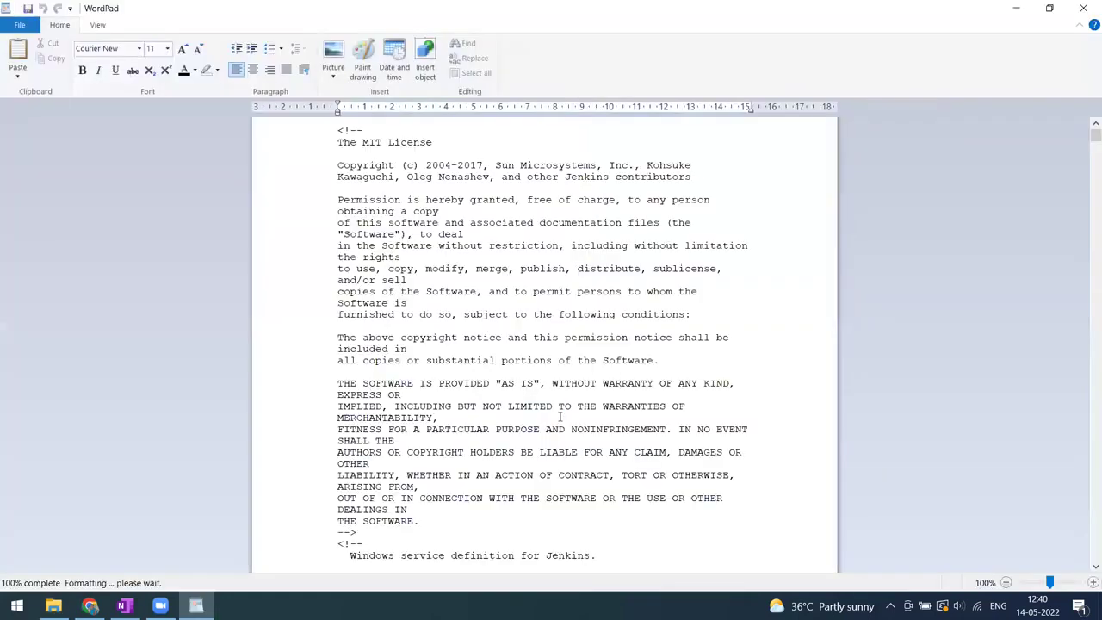
Step: Insert -Dfile.encoding=UFT-8 before -jar in the service's arguments element of the jenkins XML file
{"action": "scroll", "coordinate": [558, 422], "scroll_direction": "down", "scroll_amount": 10}
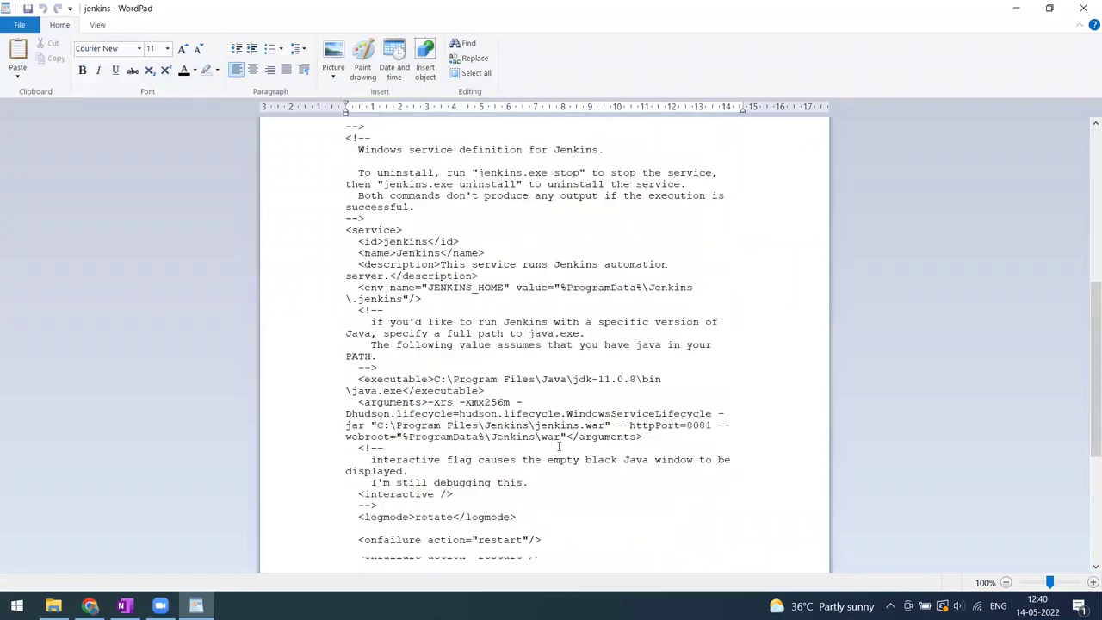
{"action": "scroll", "coordinate": [558, 446], "scroll_direction": "down", "scroll_amount": 3}
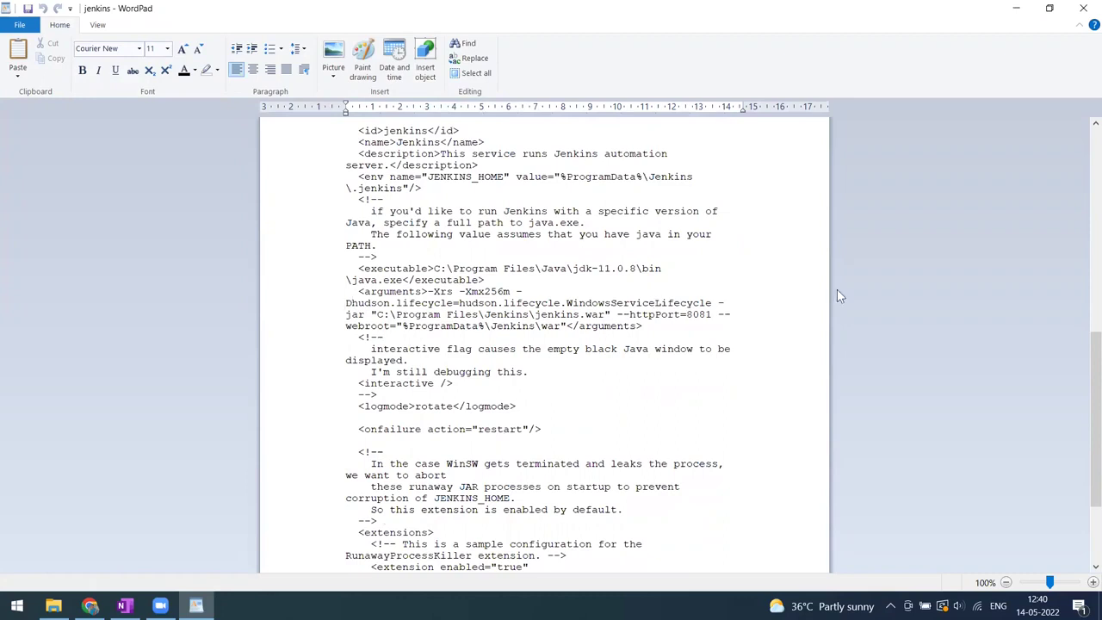
{"action": "left_click", "coordinate": [740, 304]}
{"action": "type", "text": "-D"}
{"action": "type", "text": "file"}
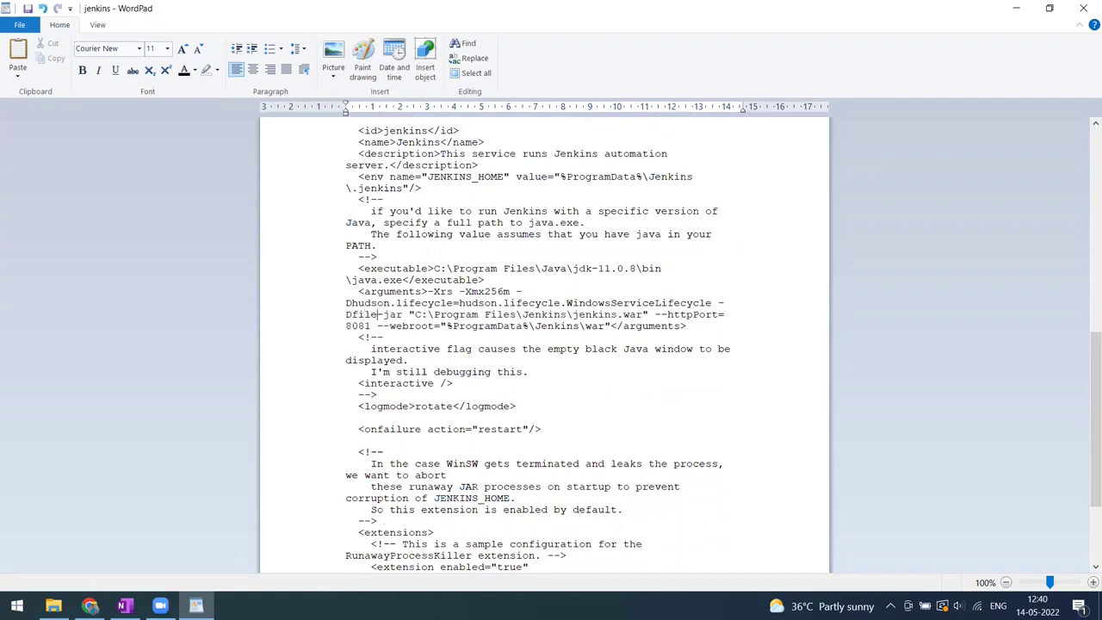
{"action": "type", "text": ".encoding"}
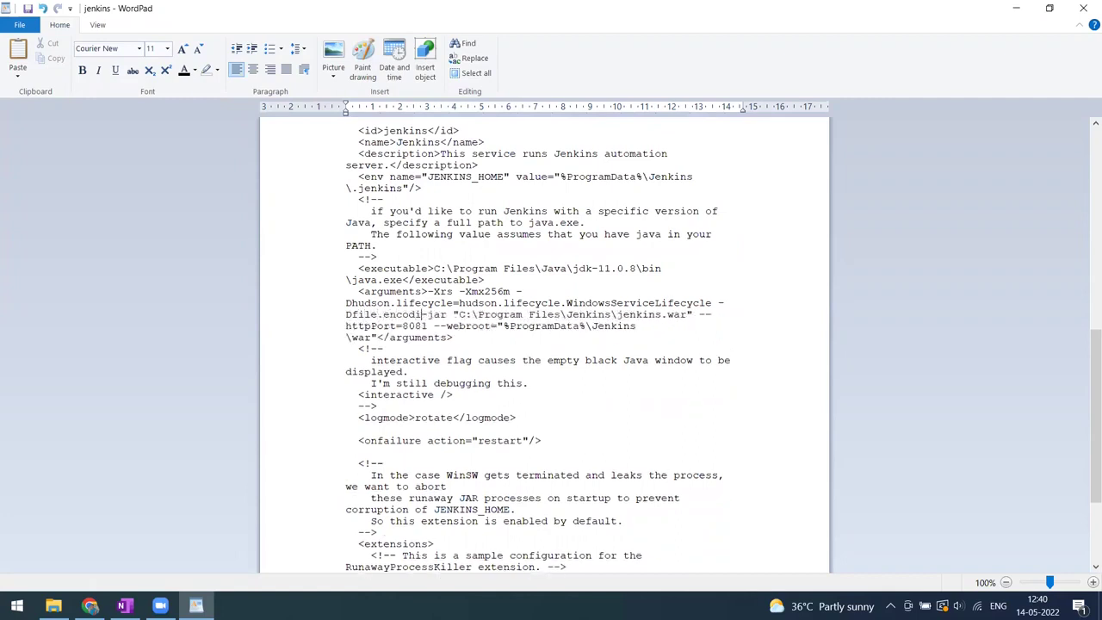
{"action": "key", "text": "BackSpace"}
{"action": "key", "text": "BackSpace"}
{"action": "key", "text": "BackSpace"}
{"action": "key", "text": "BackSpace"}
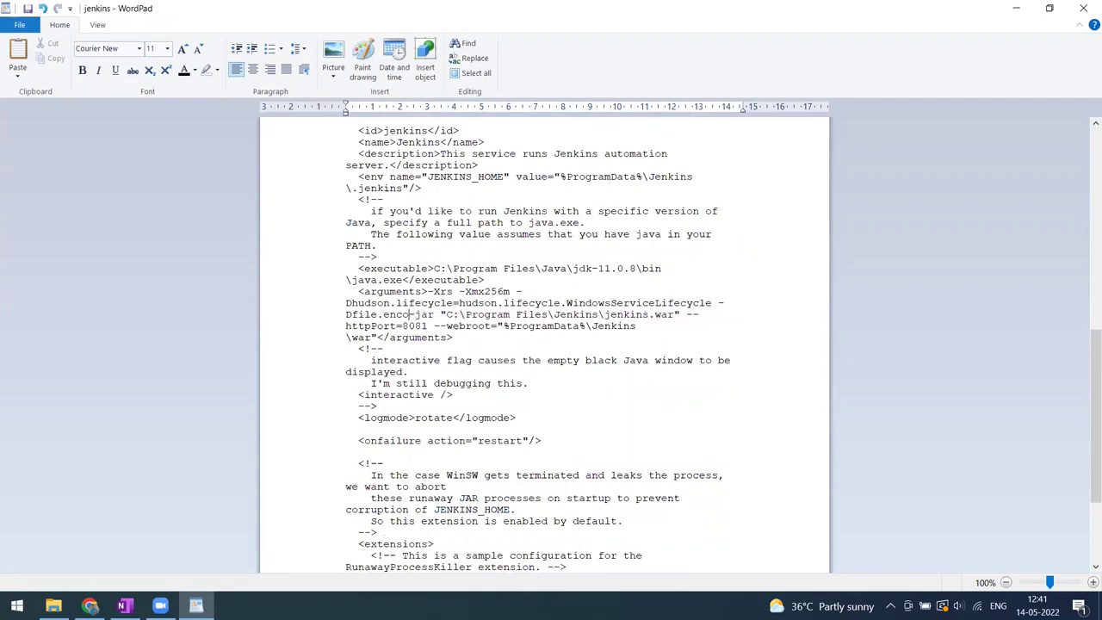
{"action": "type", "text": "ding"}
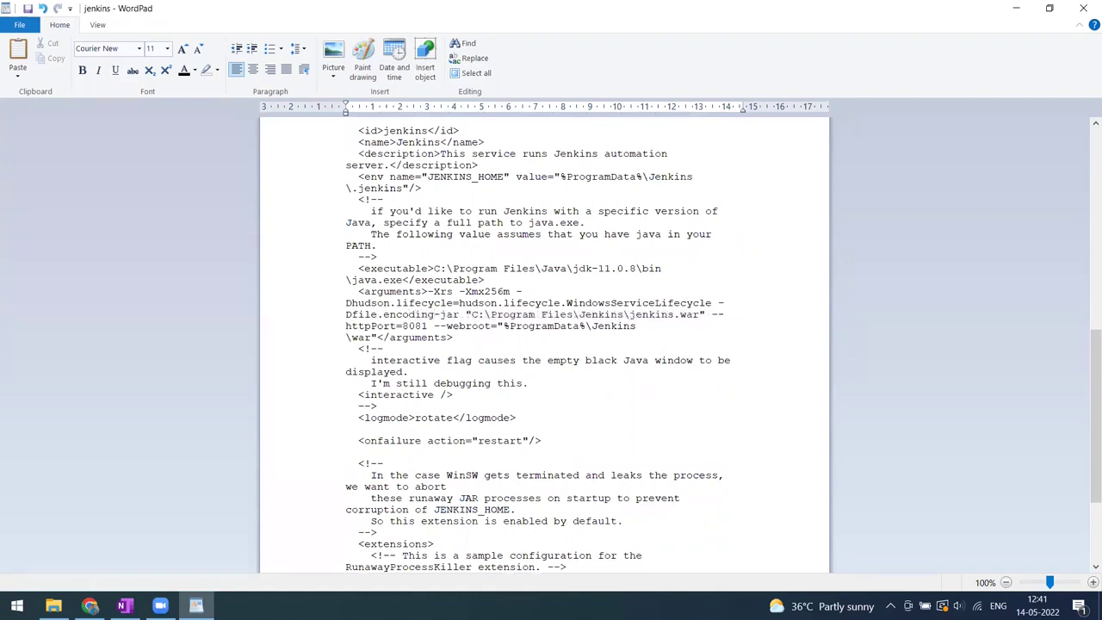
{"action": "type", "text": "=UFT"}
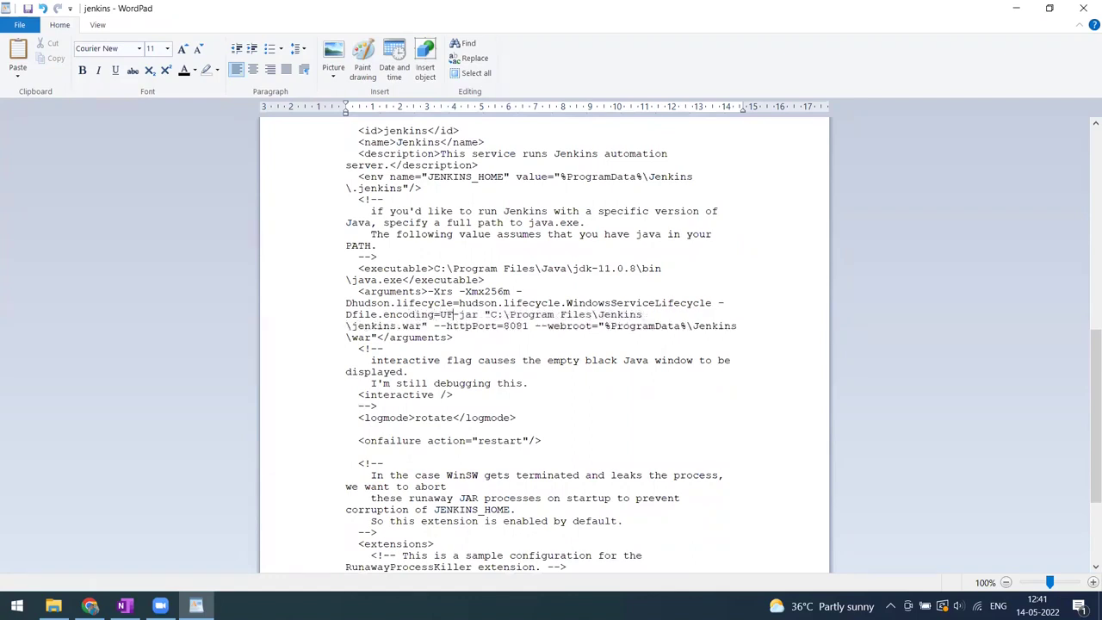
{"action": "type", "text": "-"}
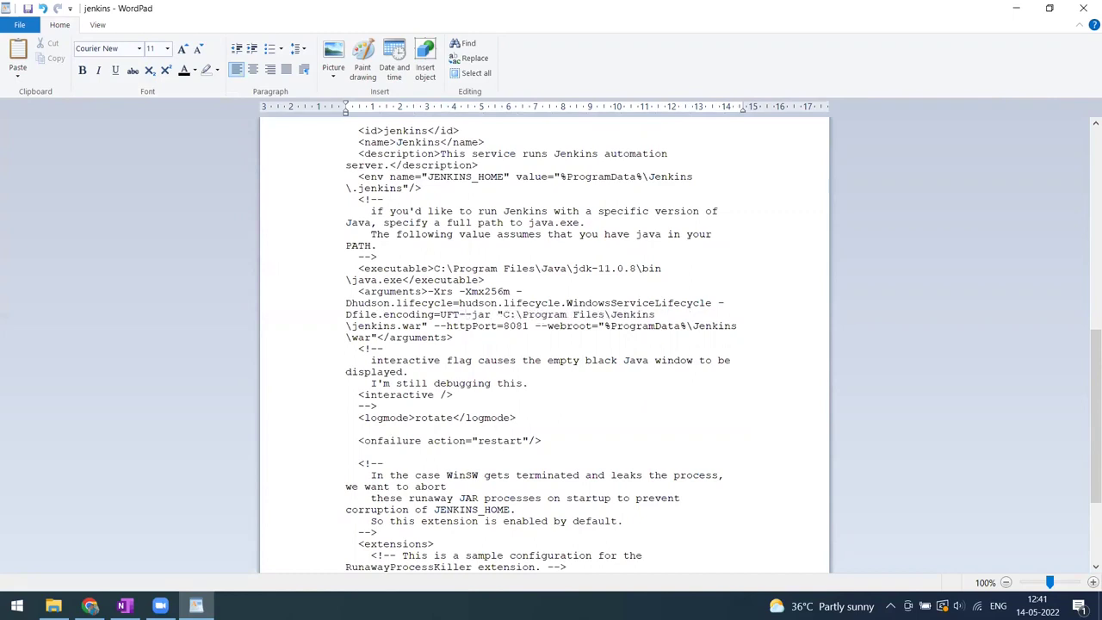
{"action": "type", "text": "8"}
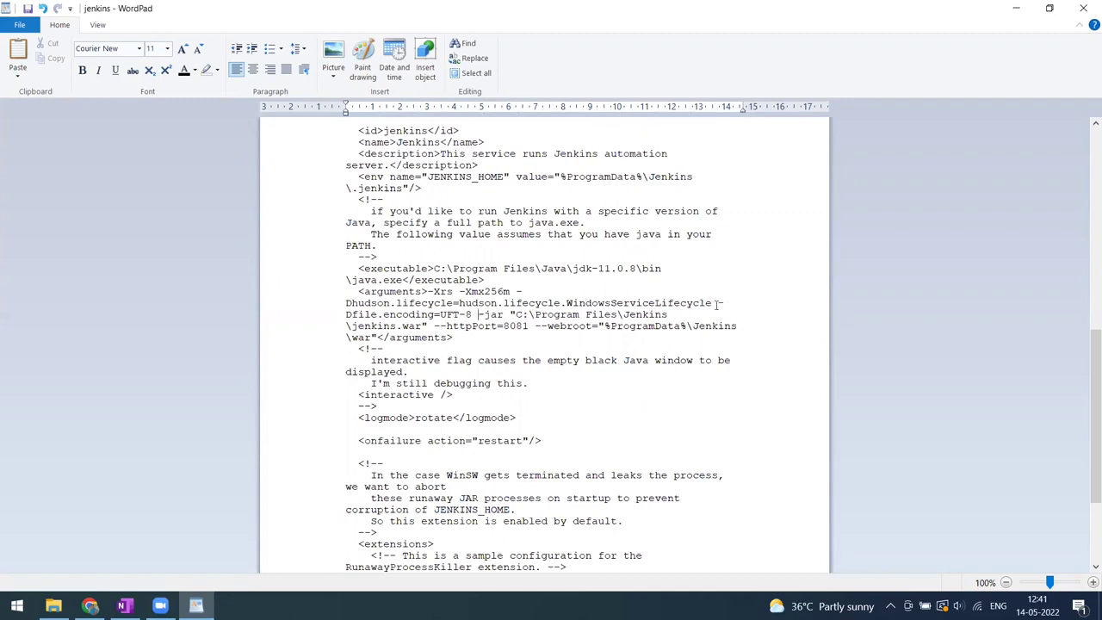
Step: Check the inserted -Dfile.encoding argument in the jenkins XML file and close the document
{"action": "left_click_drag", "start_coordinate": [719, 303], "coordinate": [473, 315]}
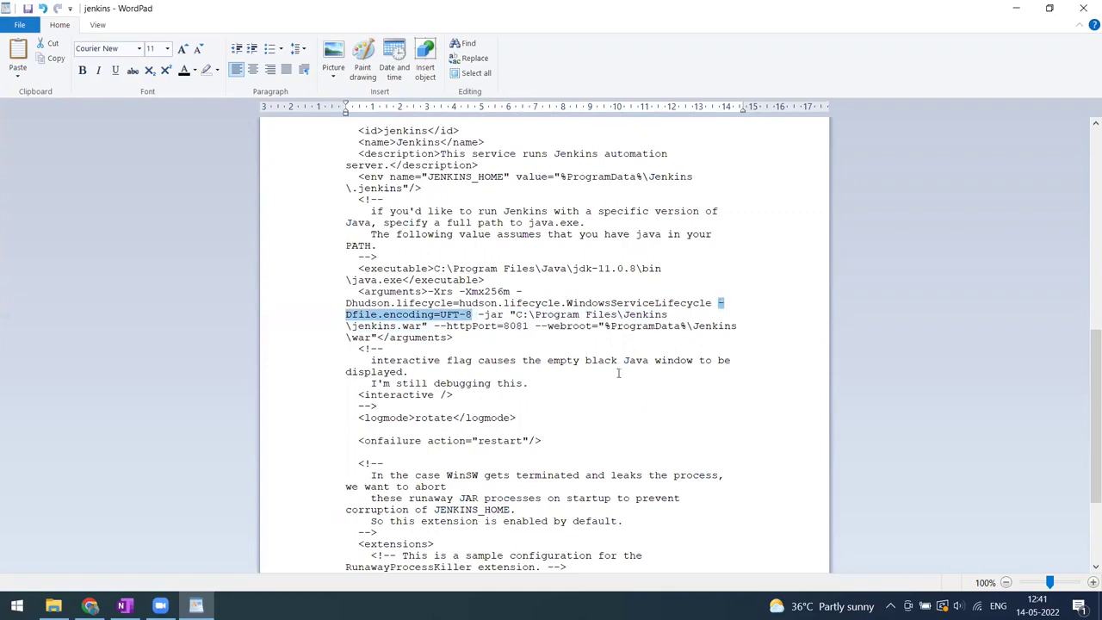
{"action": "scroll", "coordinate": [618, 373], "scroll_direction": "down", "scroll_amount": 5}
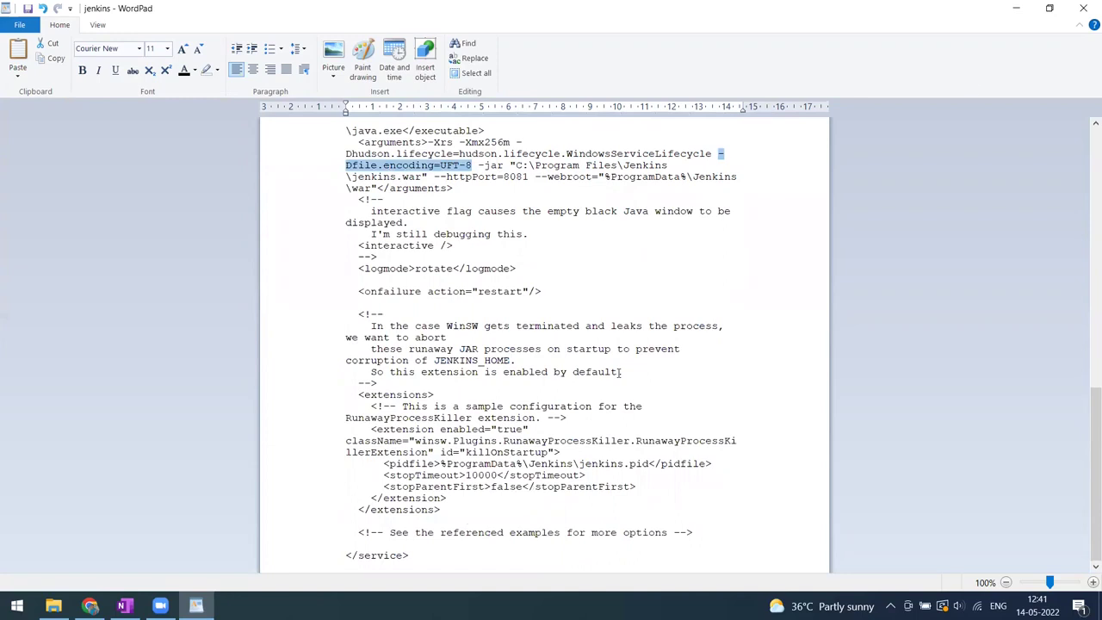
{"action": "left_click", "coordinate": [1084, 8]}
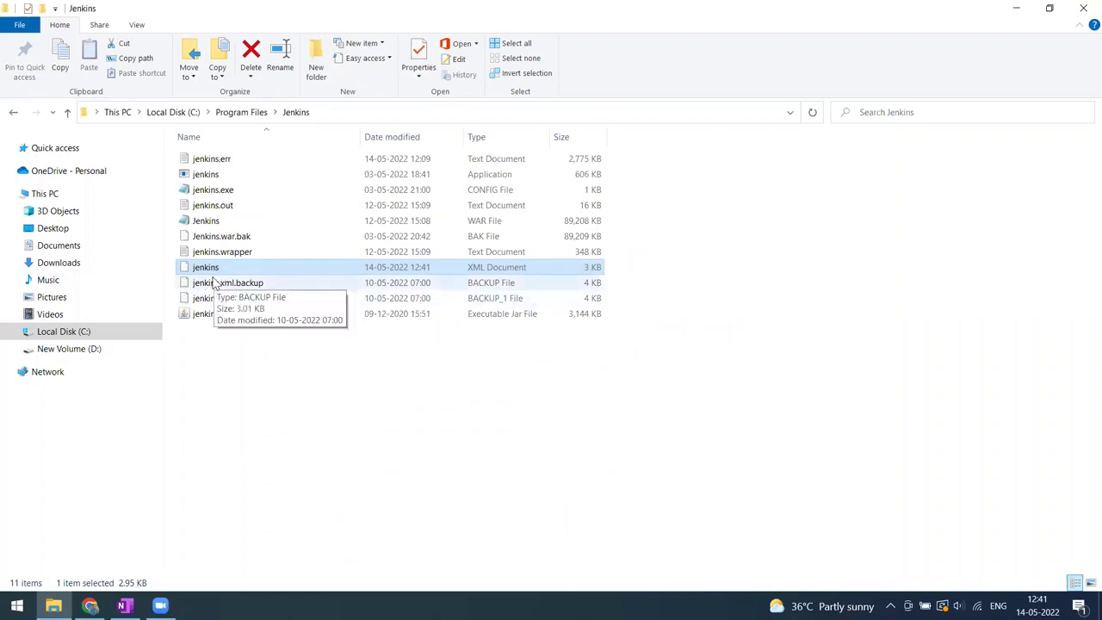
Step: Open a Command Prompt window with administrator rights
{"action": "left_click", "coordinate": [90, 605]}
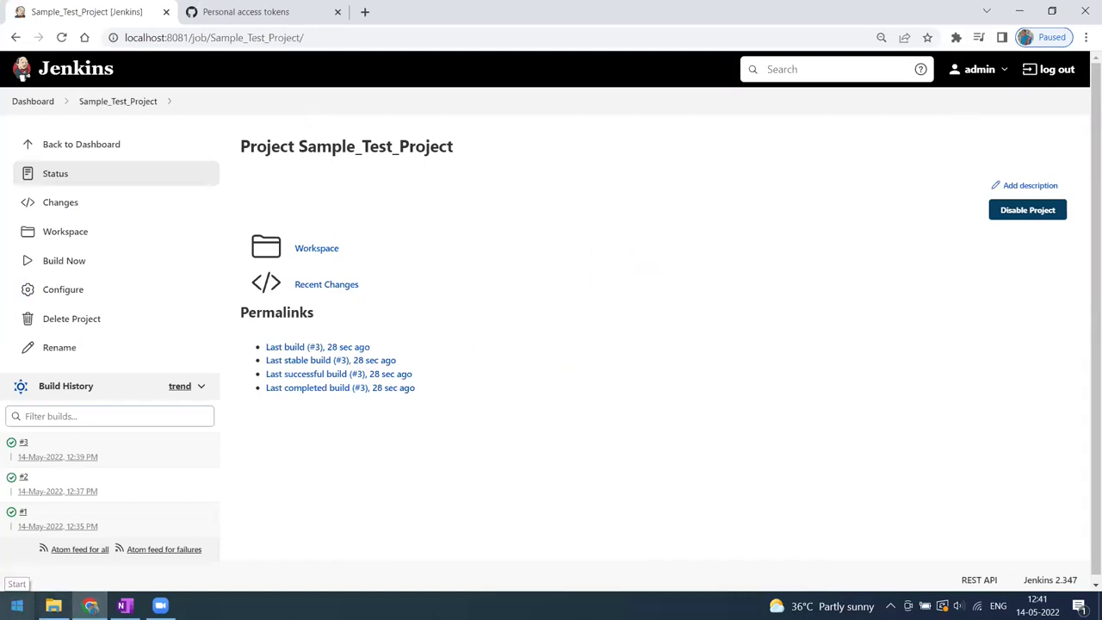
{"action": "left_click", "coordinate": [16, 606]}
{"action": "type", "text": "cmd"}
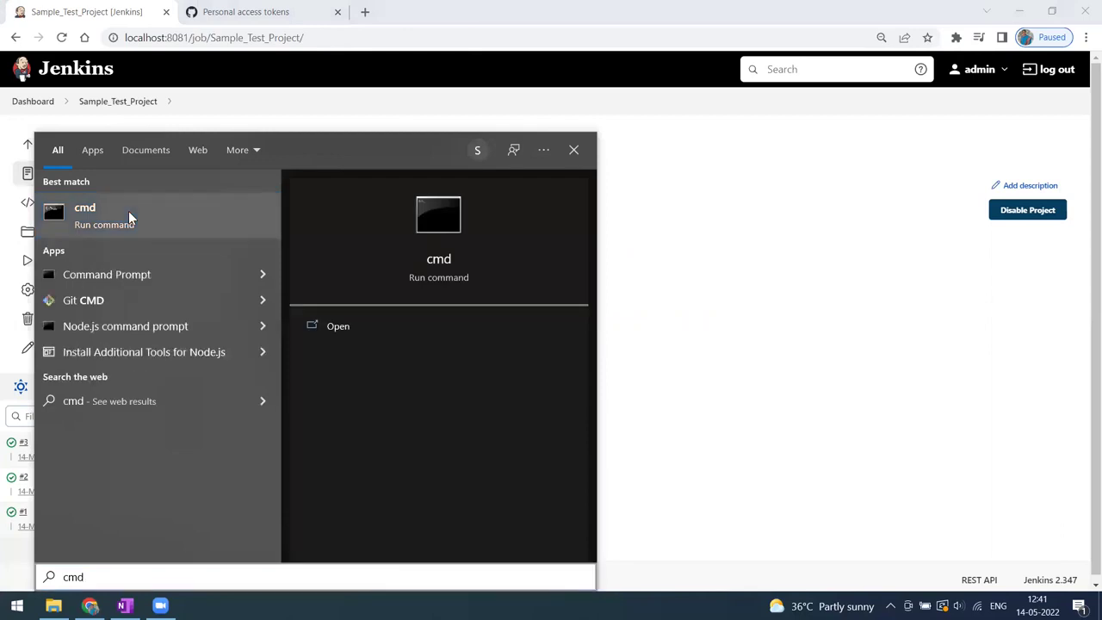
{"action": "right_click", "coordinate": [130, 218]}
{"action": "left_click", "coordinate": [177, 234]}
{"action": "left_click", "coordinate": [176, 233]}
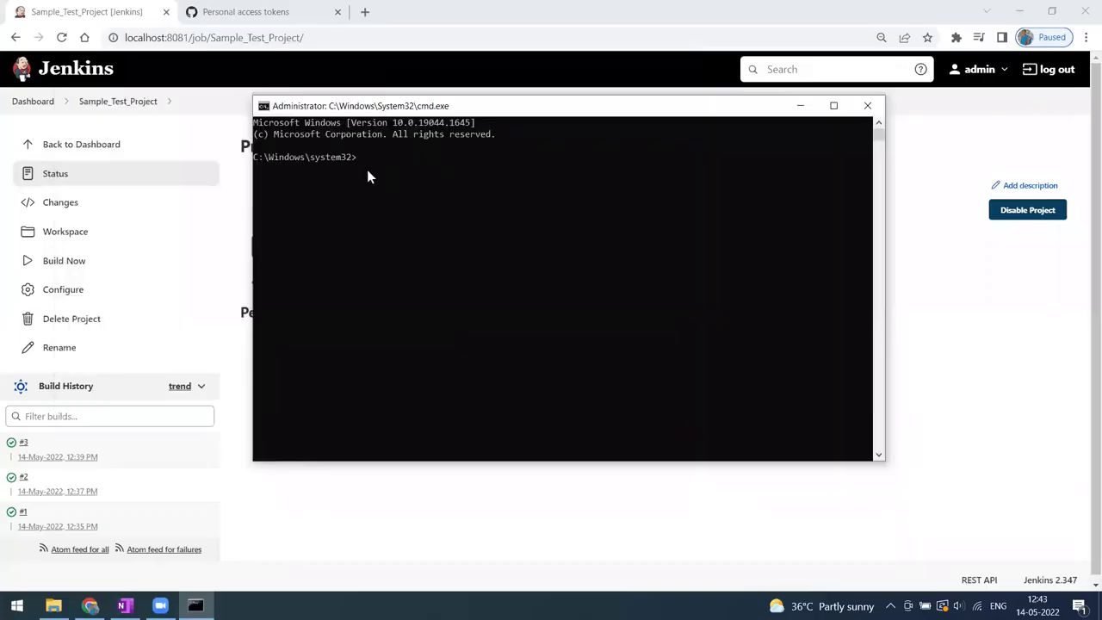
Step: Stop the Jenkins service with net stop jenkins and reload the Sample_Test_Project page in Chrome
{"action": "left_click", "coordinate": [384, 171]}
{"action": "type", "text": "net stop"}
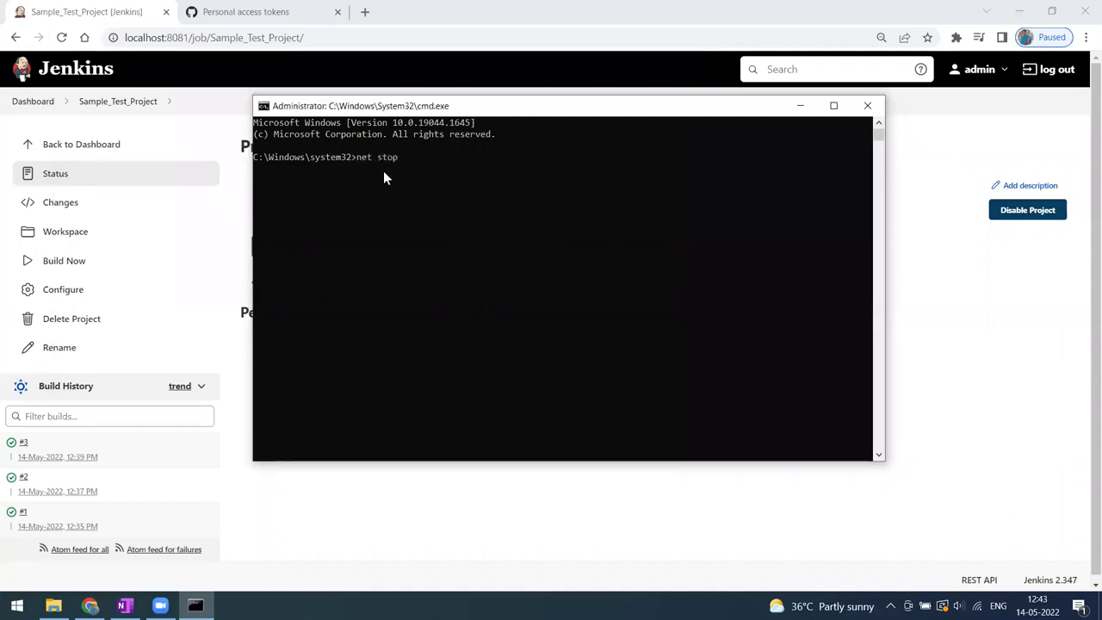
{"action": "type", "text": " jenkins"}
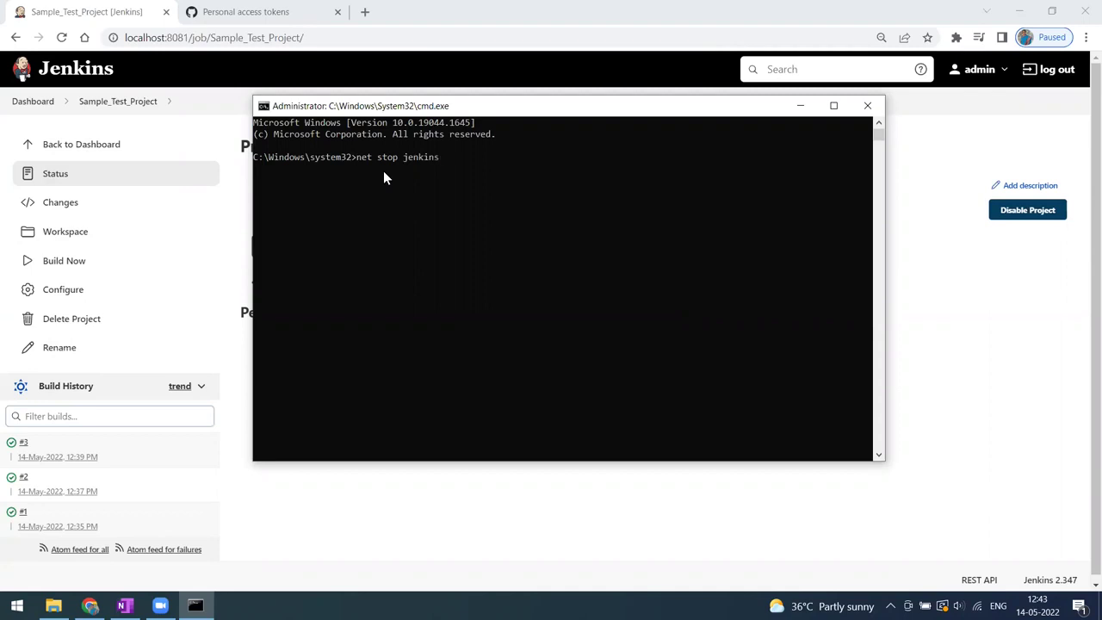
{"action": "key", "text": "Return"}
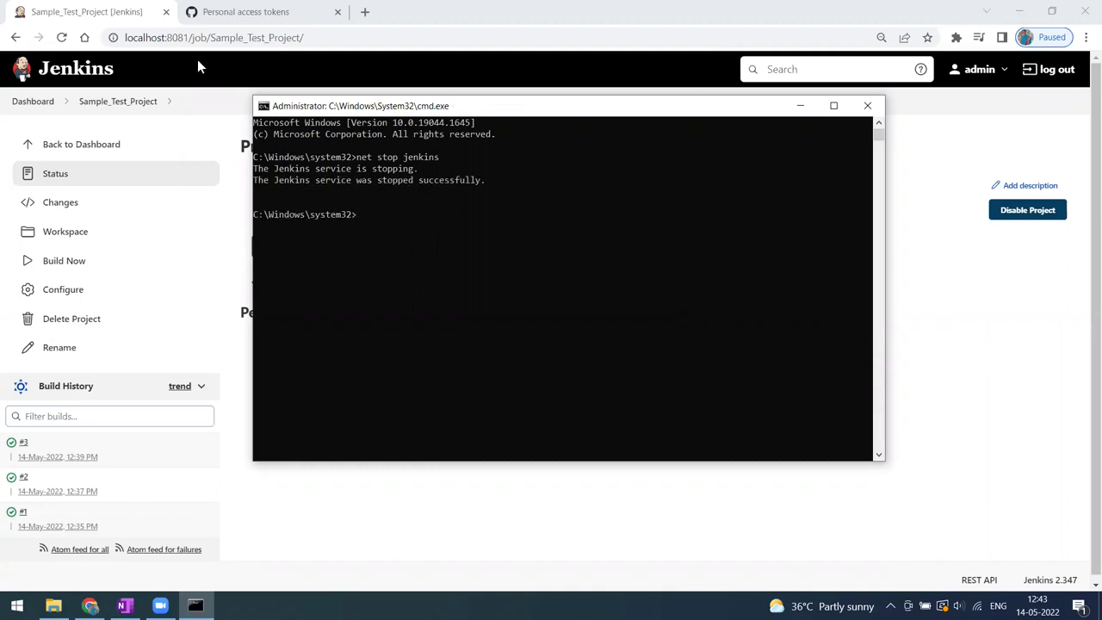
{"action": "left_click", "coordinate": [60, 40]}
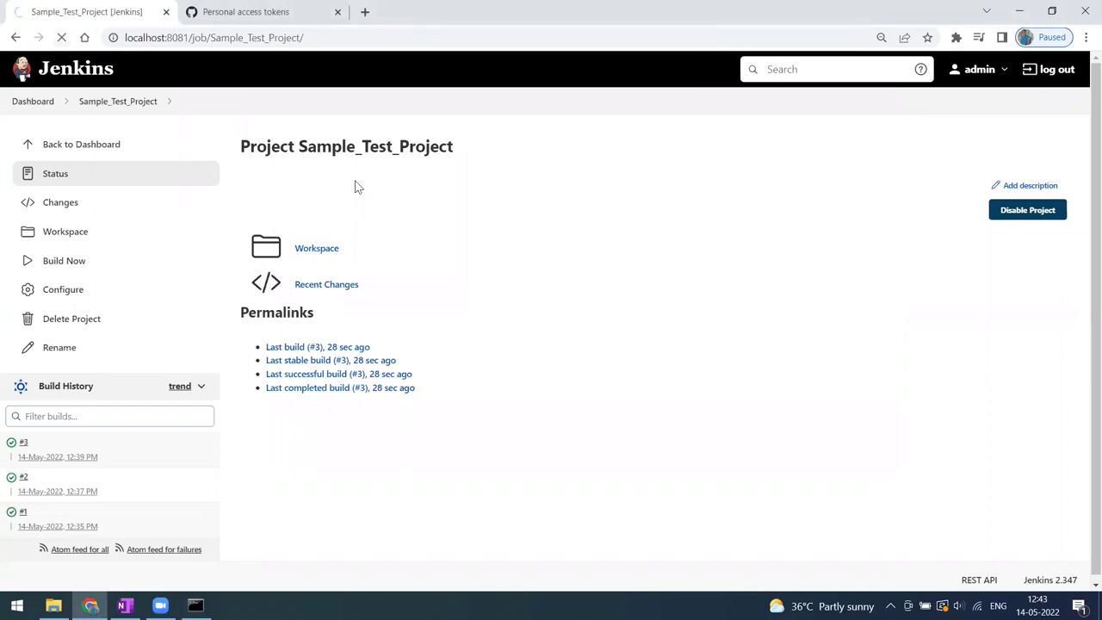
Step: Switch back to the administrator Command Prompt and start the Jenkins service with net start jenkins
{"action": "left_click", "coordinate": [195, 606]}
{"action": "left_click", "coordinate": [414, 364]}
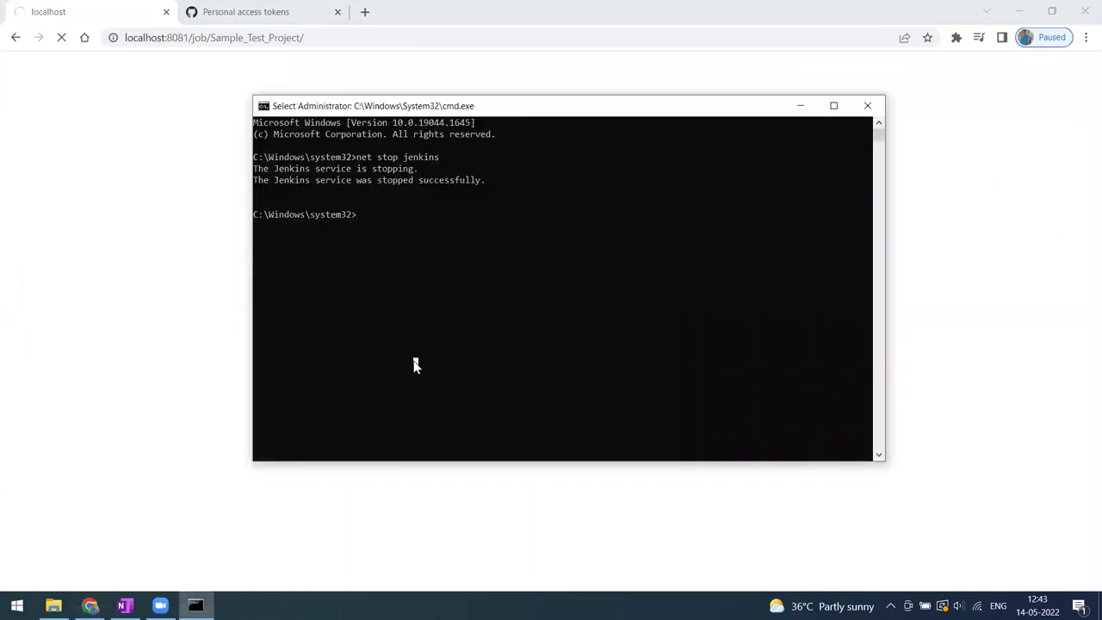
{"action": "key", "text": "Escape"}
{"action": "type", "text": "net s"}
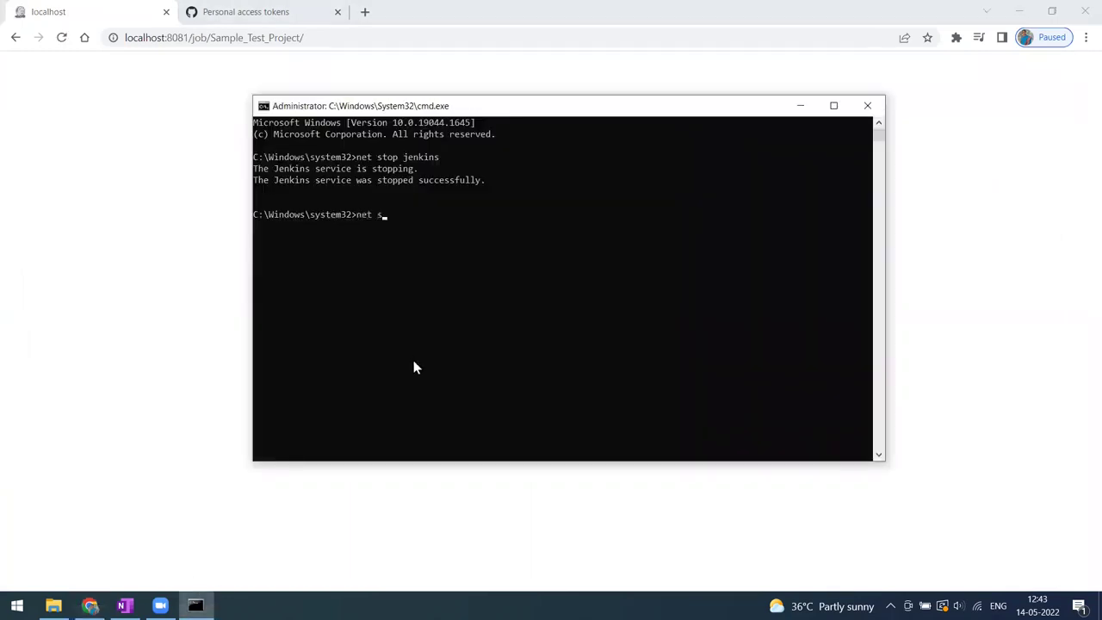
{"action": "type", "text": "top"}
{"action": "key", "text": "BackSpace"}
{"action": "key", "text": "BackSpace"}
{"action": "key", "text": "BackSpace"}
{"action": "key", "text": "BackSpace"}
{"action": "type", "text": "tart jenkins"}
{"action": "key", "text": "Return"}
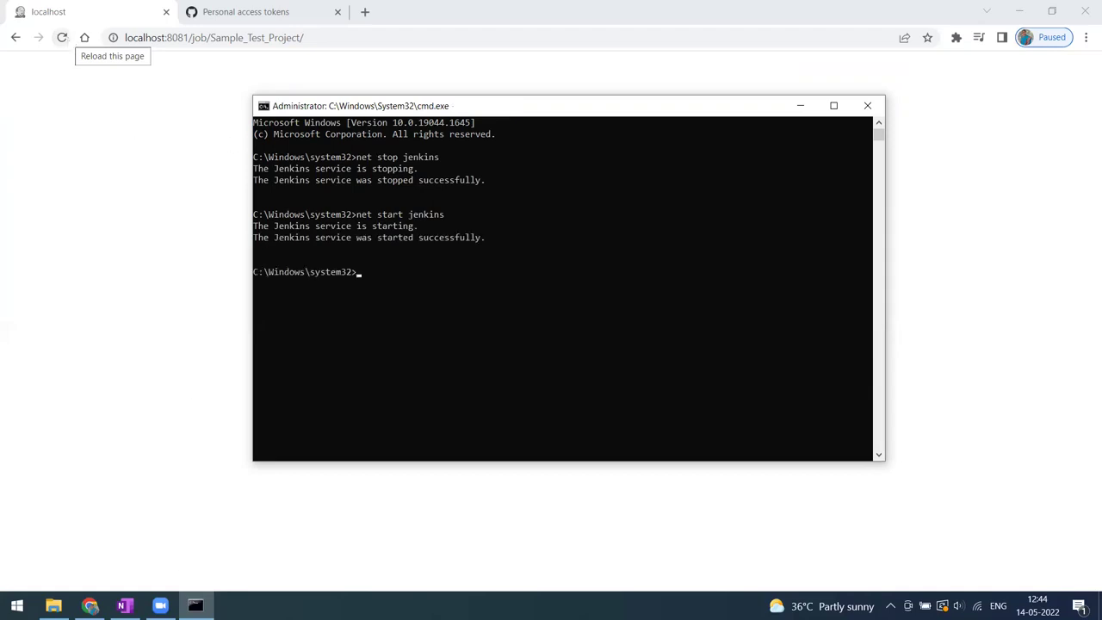
Step: Reload the Sample_Test_Project page in Chrome to check whether Jenkins responds, comparing with the service status in the Command Prompt
{"action": "left_click", "coordinate": [68, 40]}
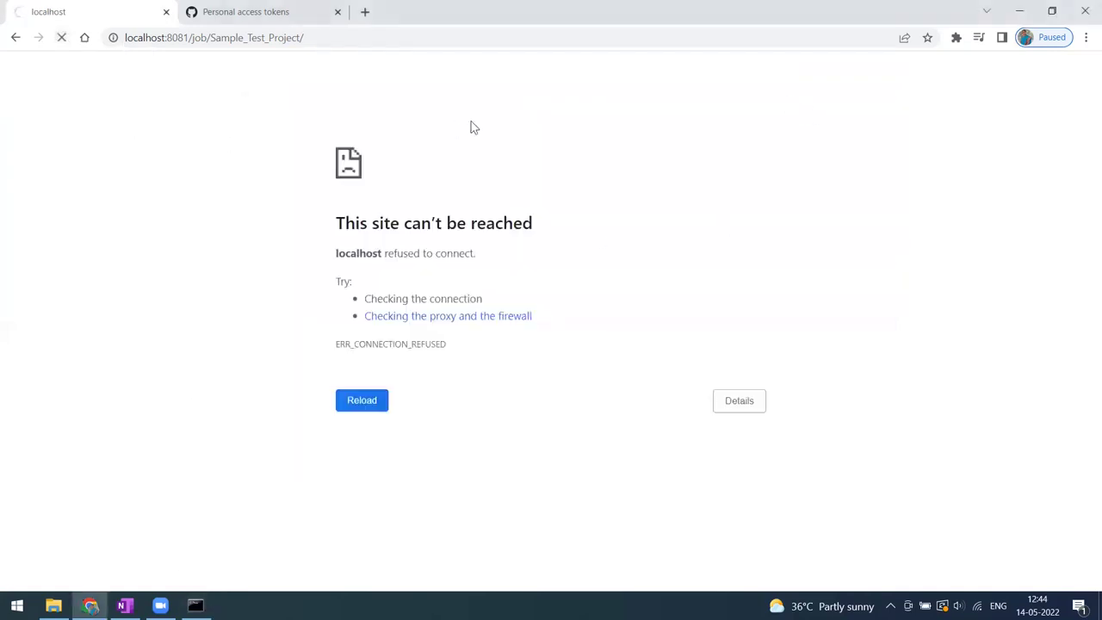
{"action": "key", "text": "alt+Tab"}
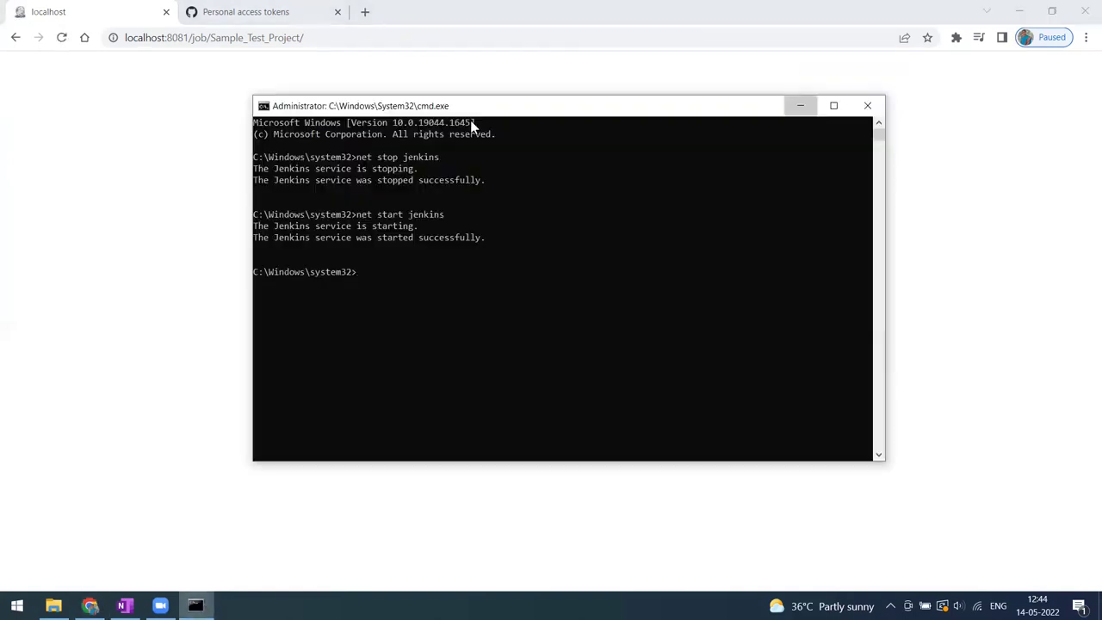
{"action": "key", "text": "alt+Tab"}
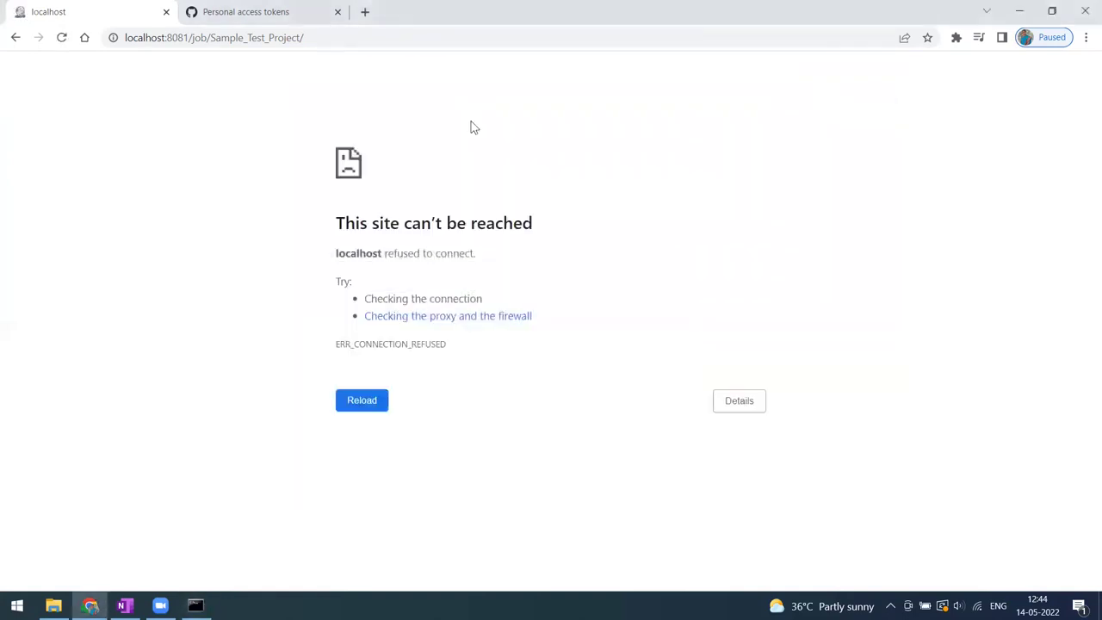
{"action": "left_click", "coordinate": [390, 38]}
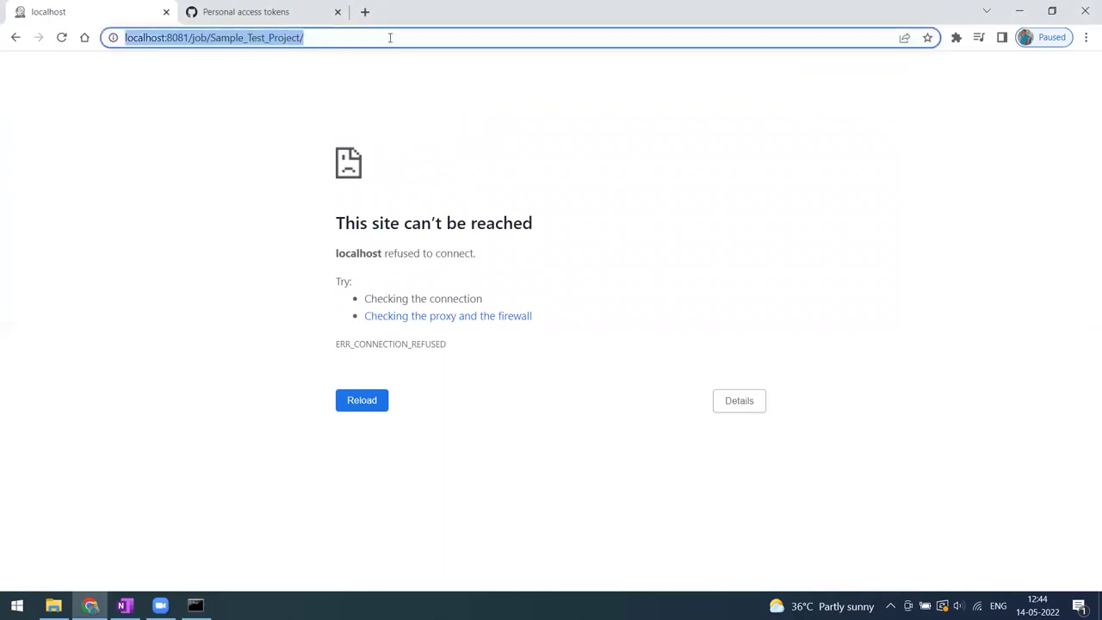
{"action": "left_click", "coordinate": [390, 38]}
{"action": "key", "text": "Return"}
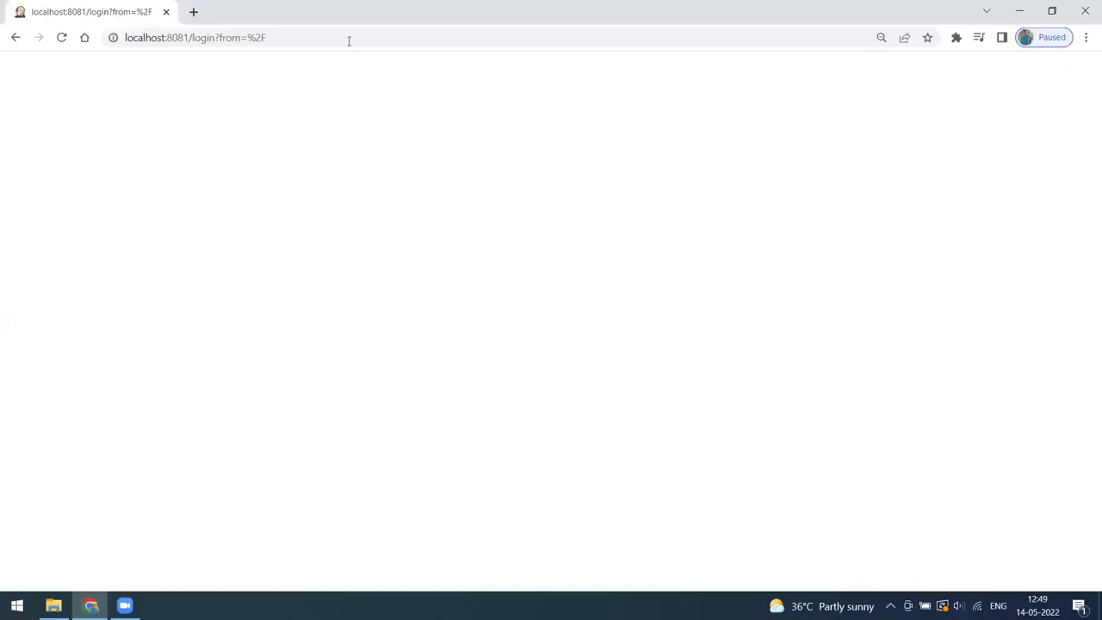
Step: Load the Jenkins home page at localhost:8081 in Chrome
{"action": "left_click", "coordinate": [376, 40]}
{"action": "type", "text": "localhost:8081"}
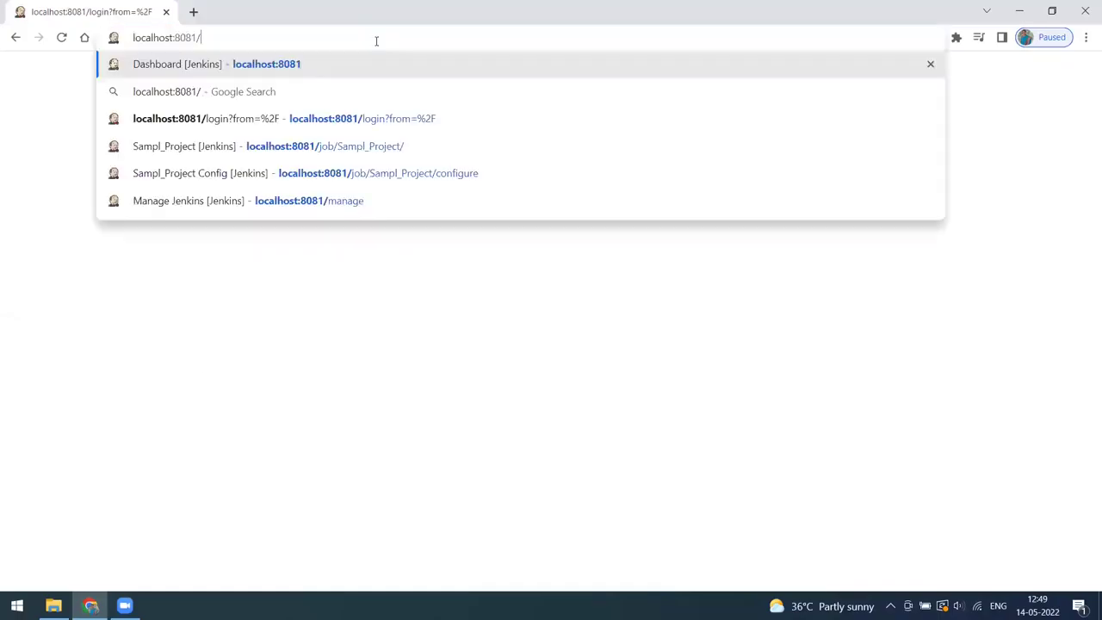
{"action": "key", "text": "Return"}
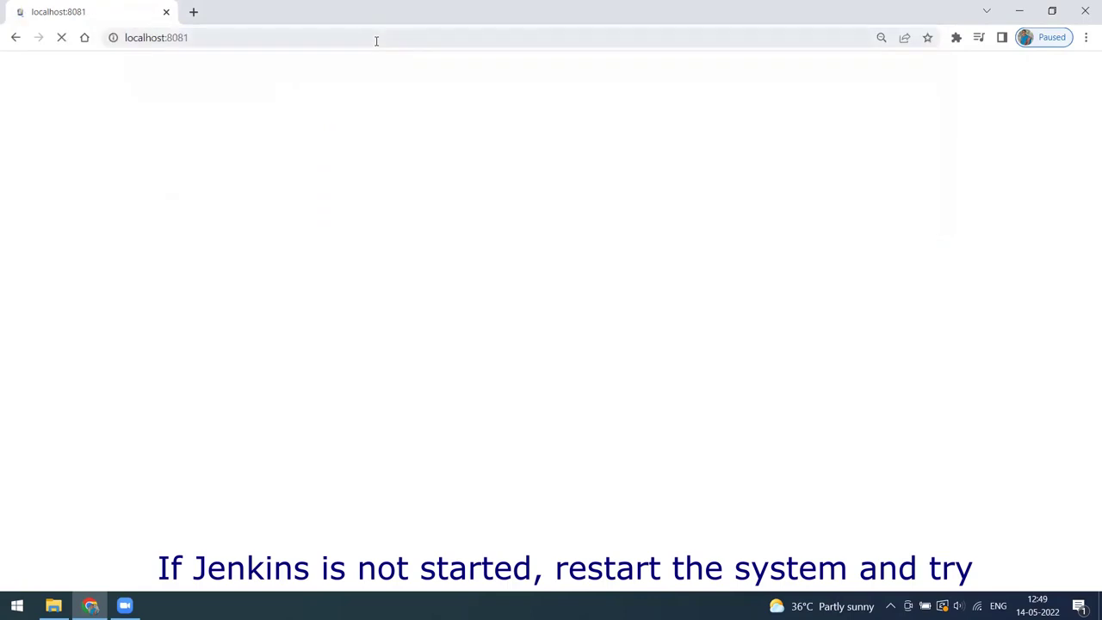